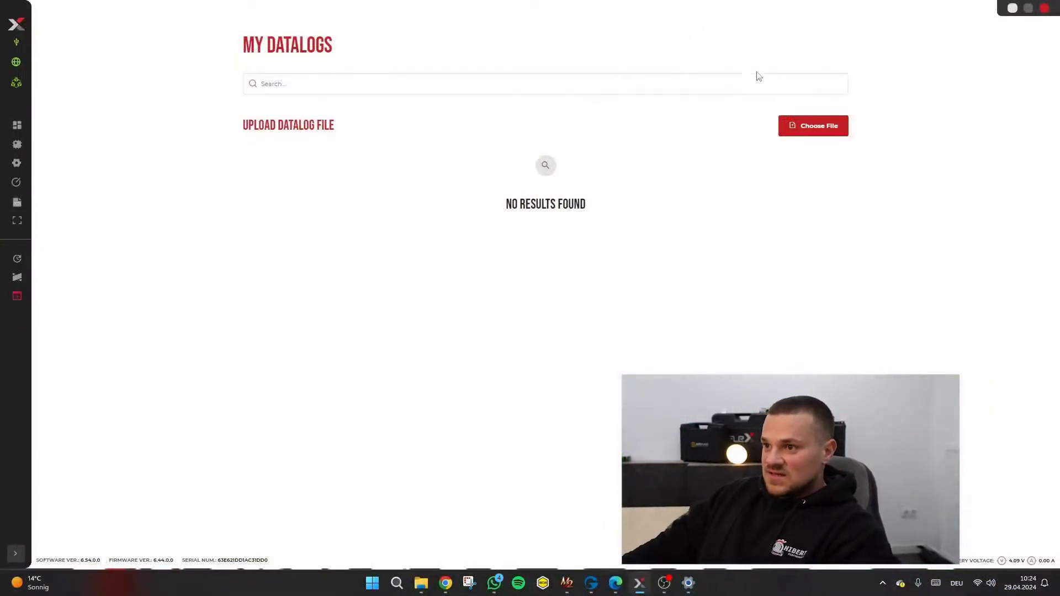
# Step: Go from the empty My datalogs page back to the Flex homepage via the home icon
pyautogui.click(17, 125)
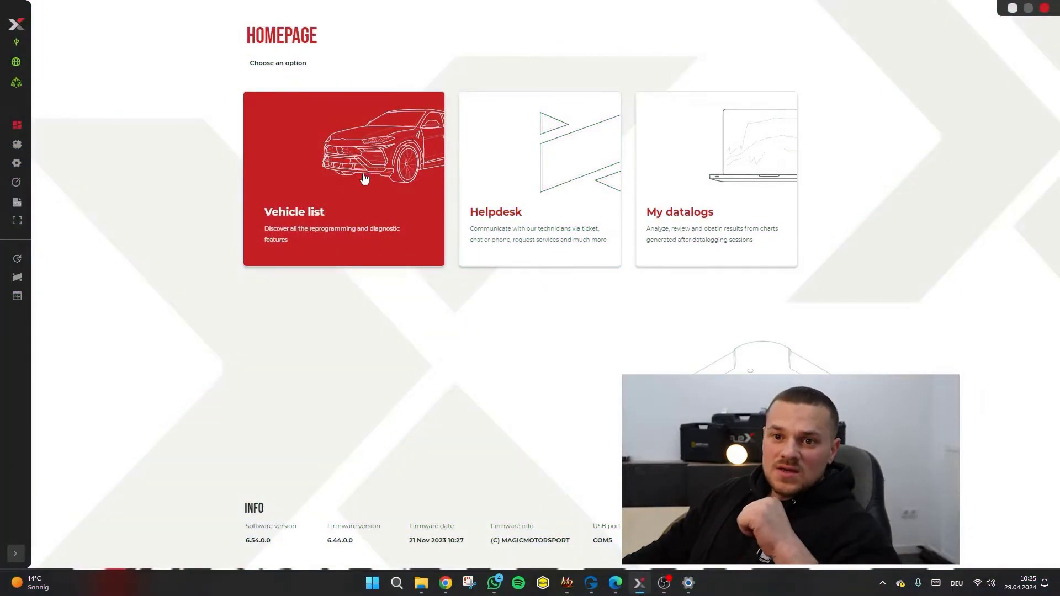
# Step: Open the vehicle list, choose BMW and scroll through its model list
pyautogui.click(330, 166)
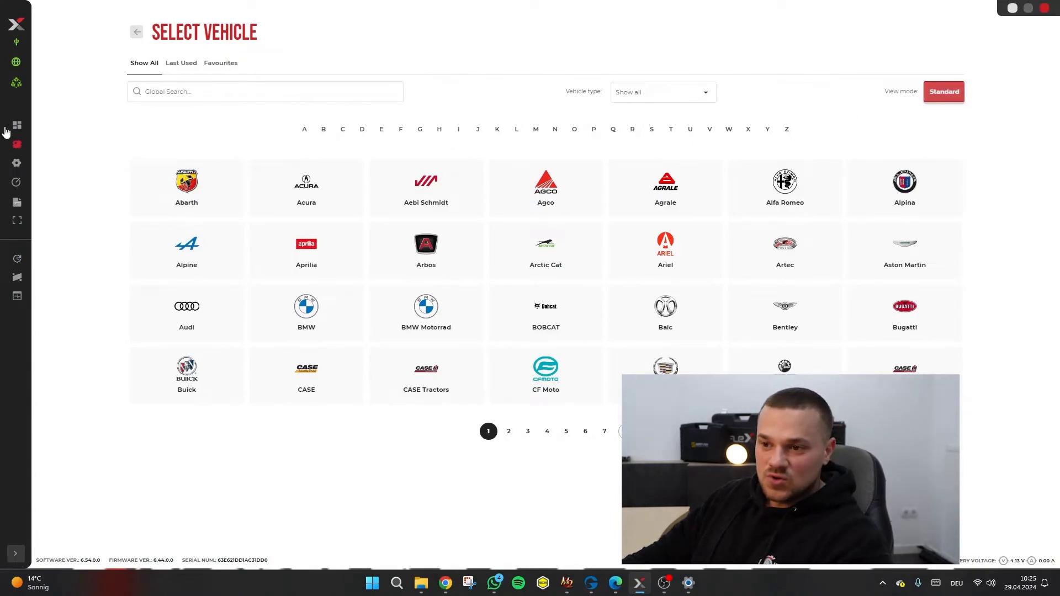
pyautogui.click(313, 319)
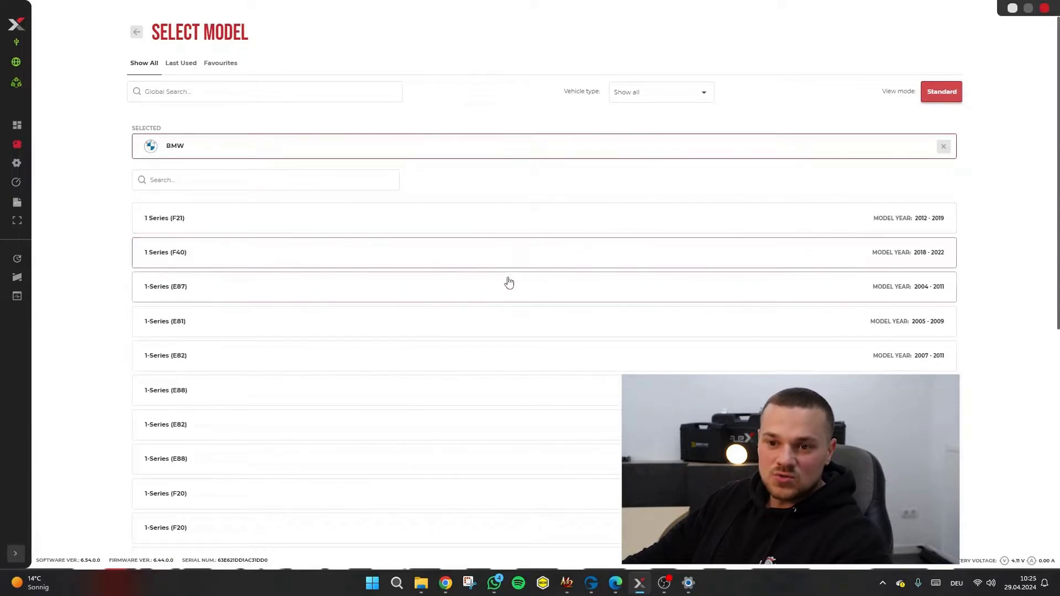
pyautogui.scroll(-3, 509, 282)
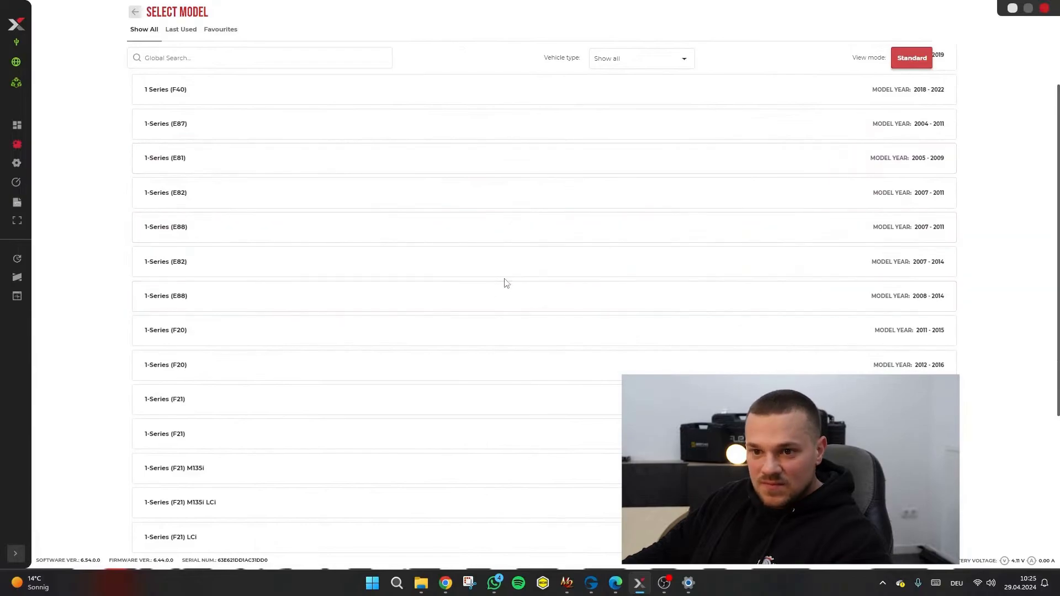
pyautogui.scroll(-3, 296, 275)
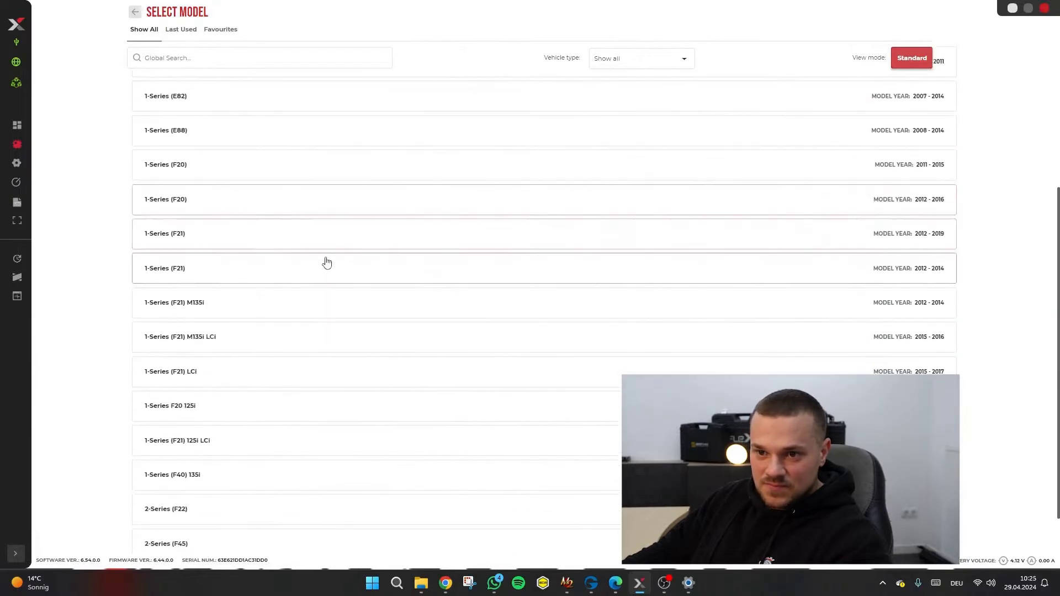
pyautogui.scroll(-1, 327, 263)
pyautogui.scroll(2, 320, 310)
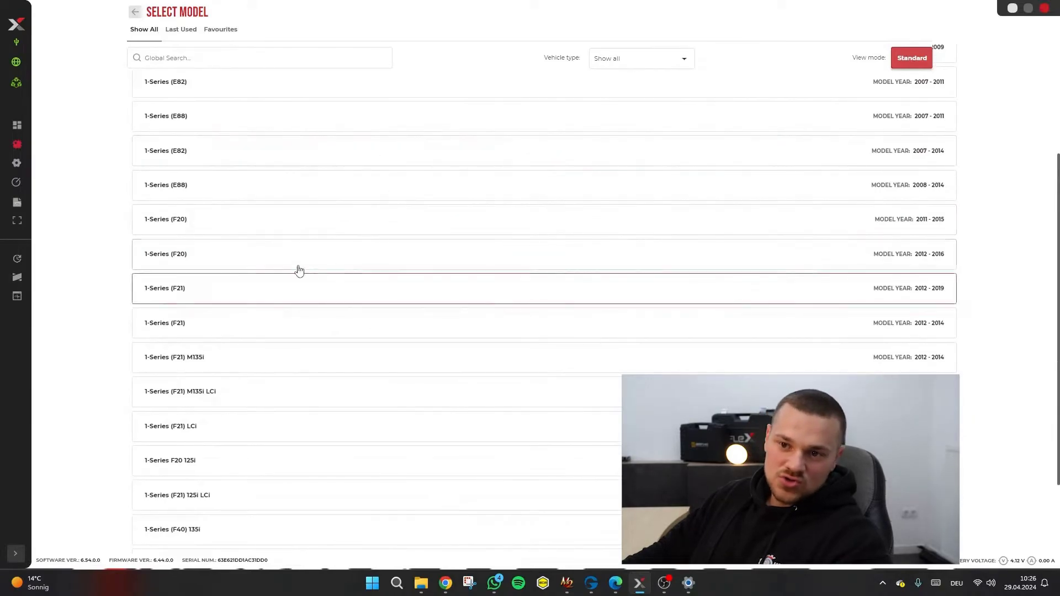
pyautogui.click(321, 219)
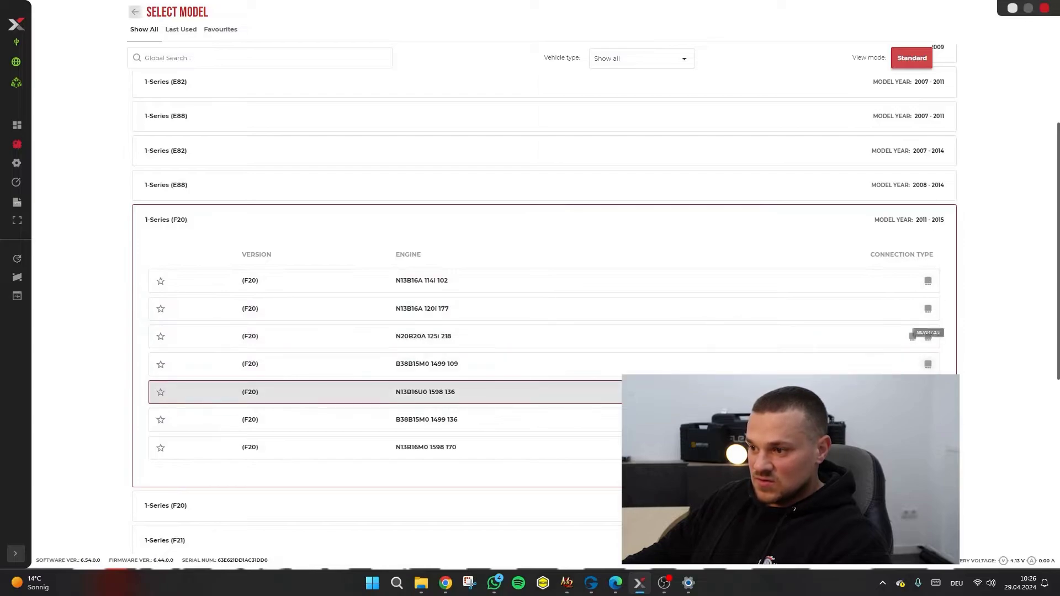
pyautogui.scroll(-1, 537, 419)
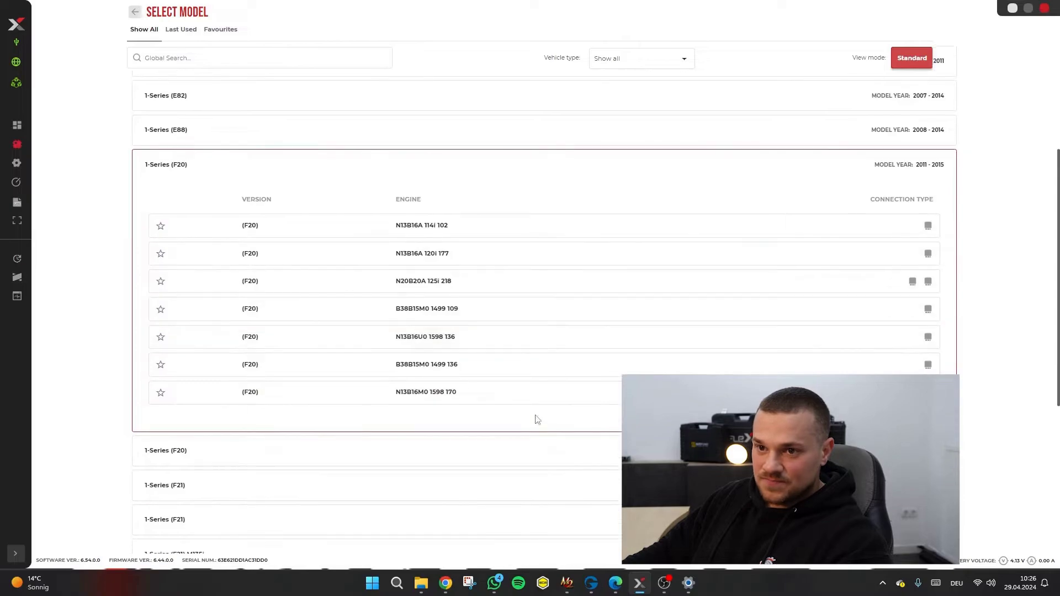
pyautogui.click(260, 158)
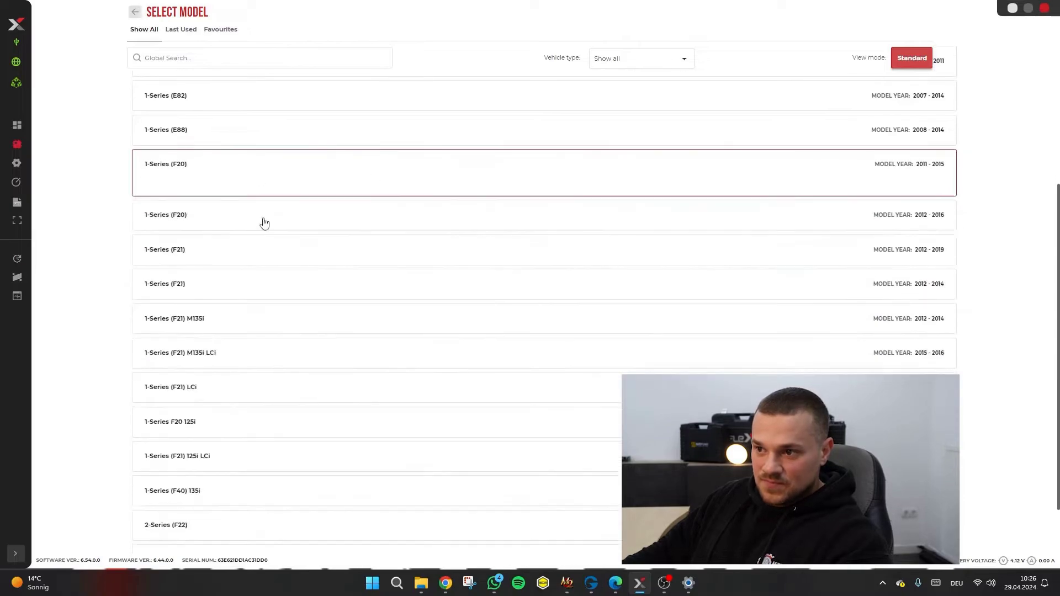
pyautogui.click(318, 204)
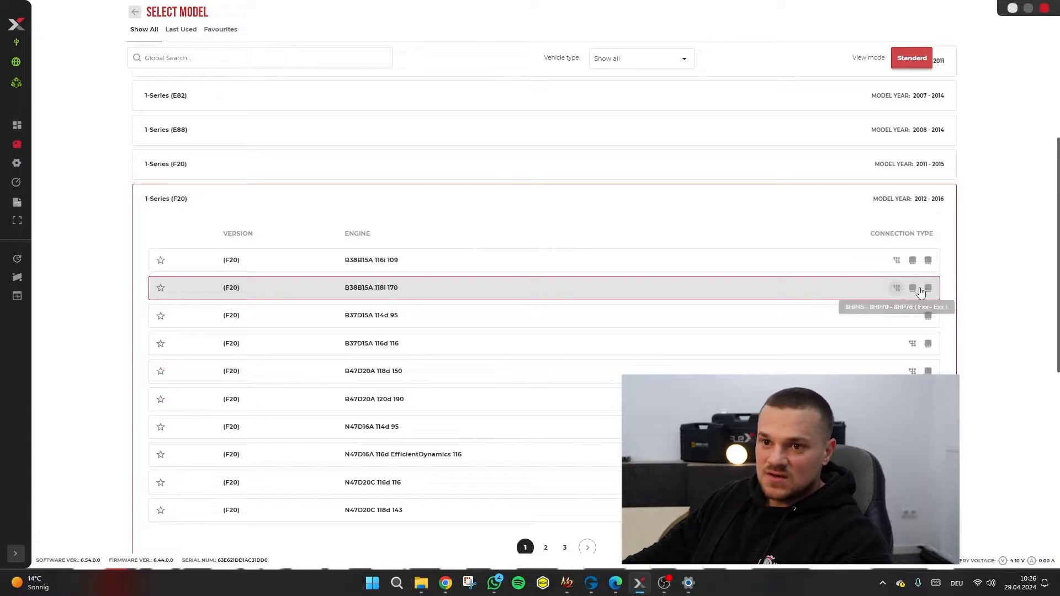
pyautogui.scroll(5, 497, 293)
# Step: Search all vehicles for the EDC17C56 ECU, then select the search text to clear it
pyautogui.click(220, 98)
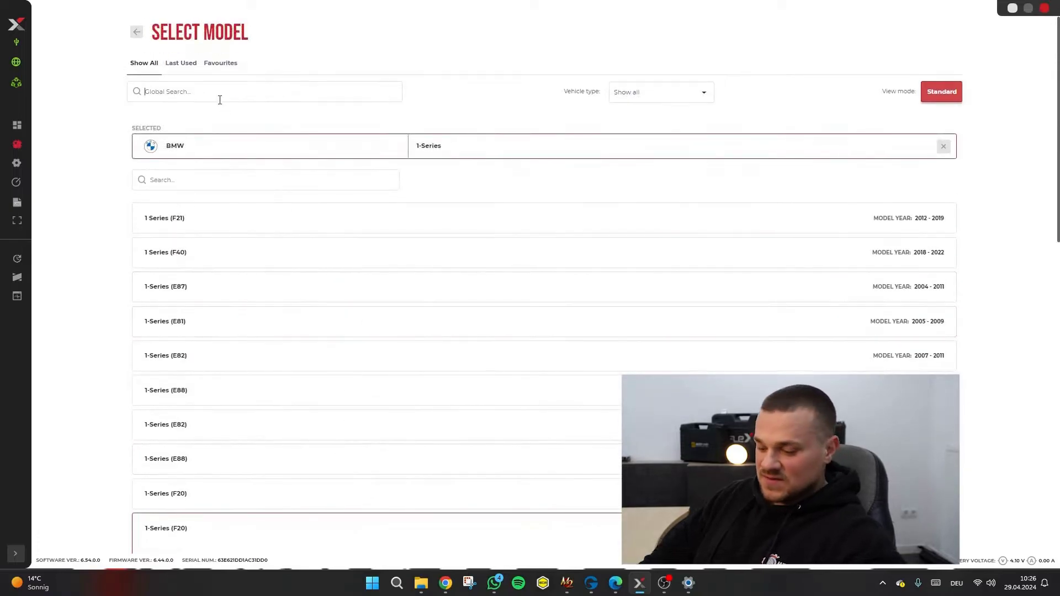
pyautogui.write('EC')
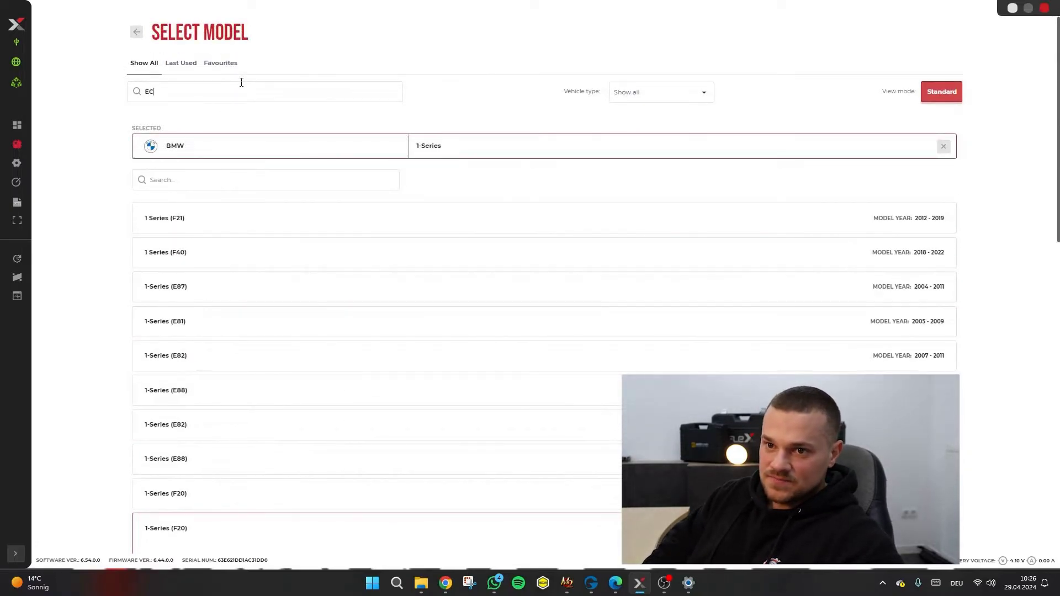
pyautogui.write('D')
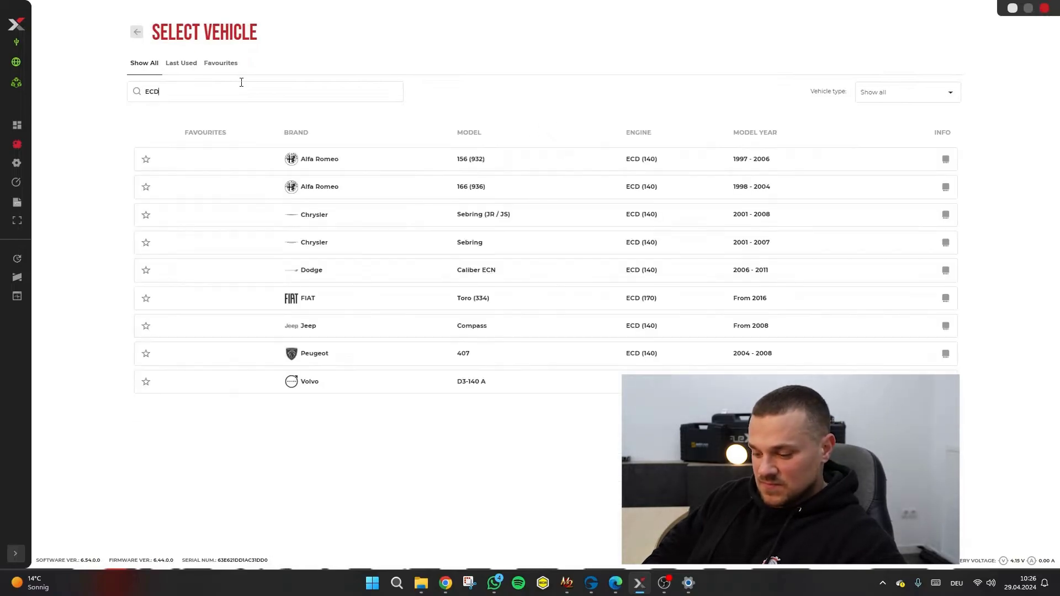
pyautogui.press('BackSpace')
pyautogui.press('BackSpace')
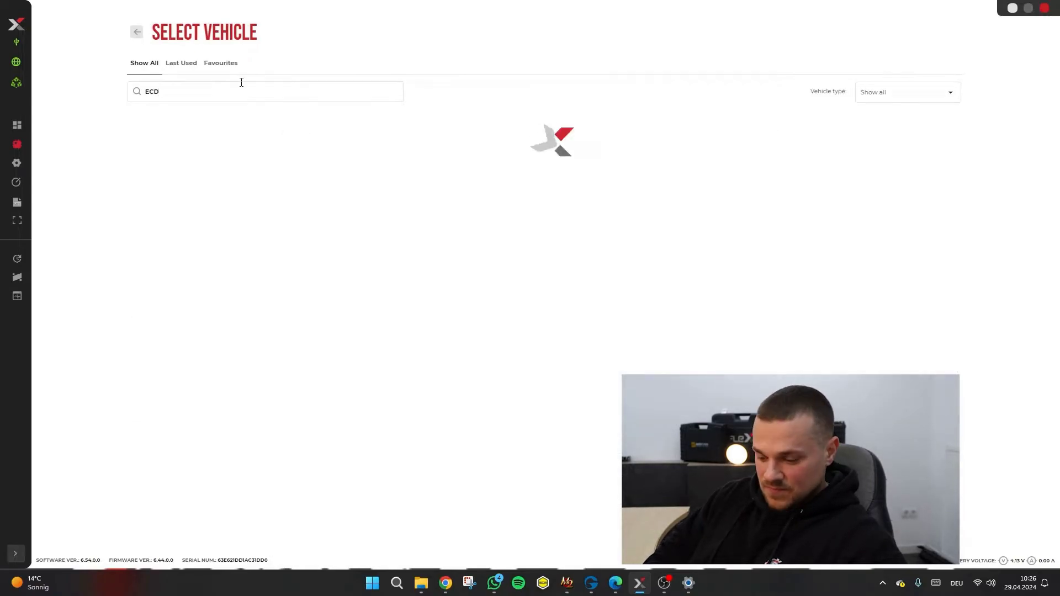
pyautogui.write('C')
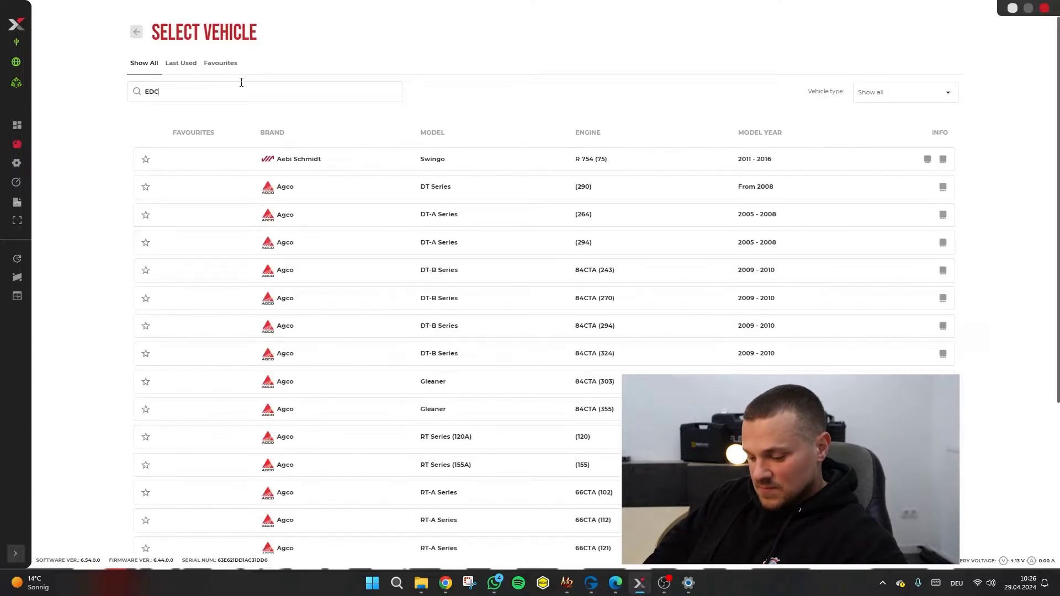
pyautogui.write('17C56')
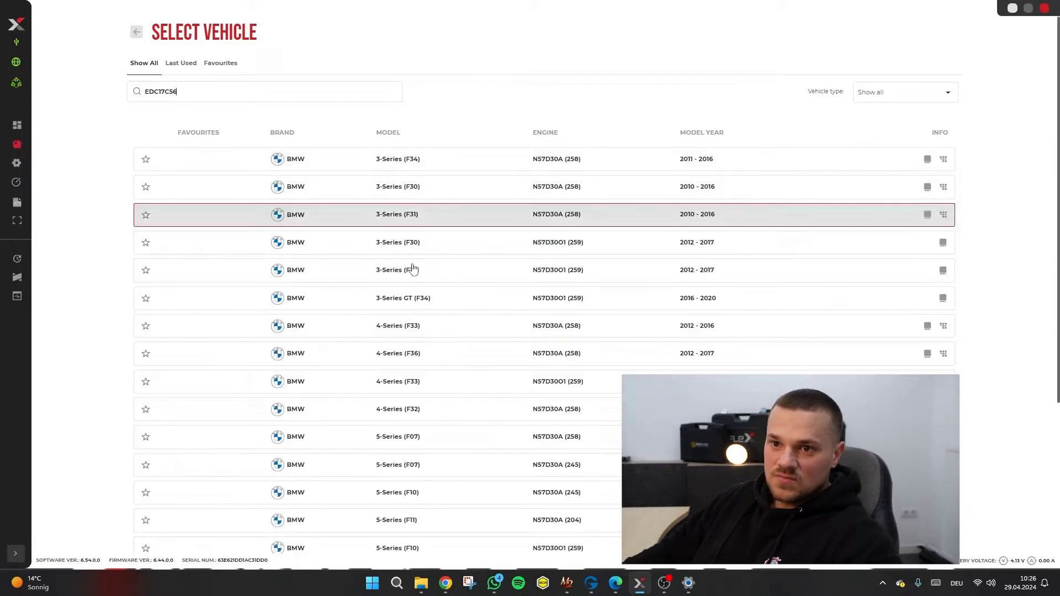
pyautogui.moveTo(218, 95); pyautogui.dragTo(57, 100)
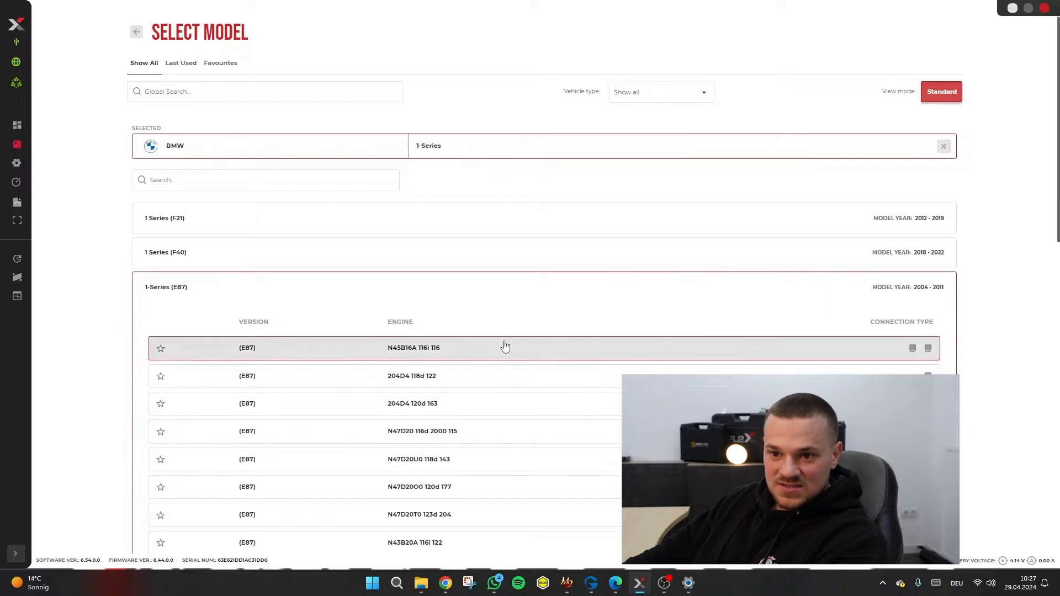
pyautogui.click(290, 294)
pyautogui.scroll(-3, 289, 294)
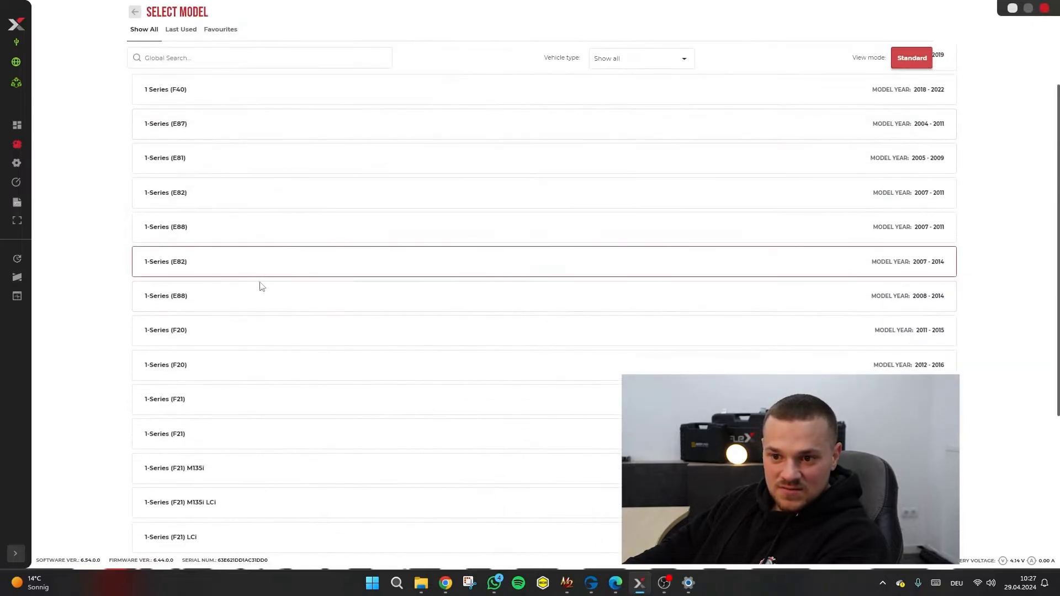
pyautogui.click(240, 370)
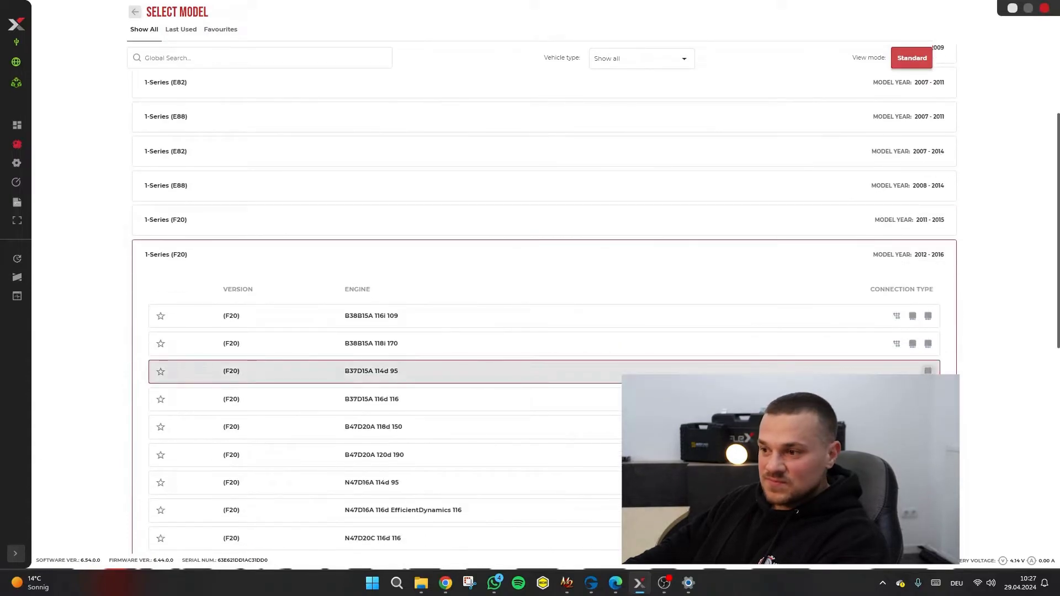
pyautogui.click(386, 371)
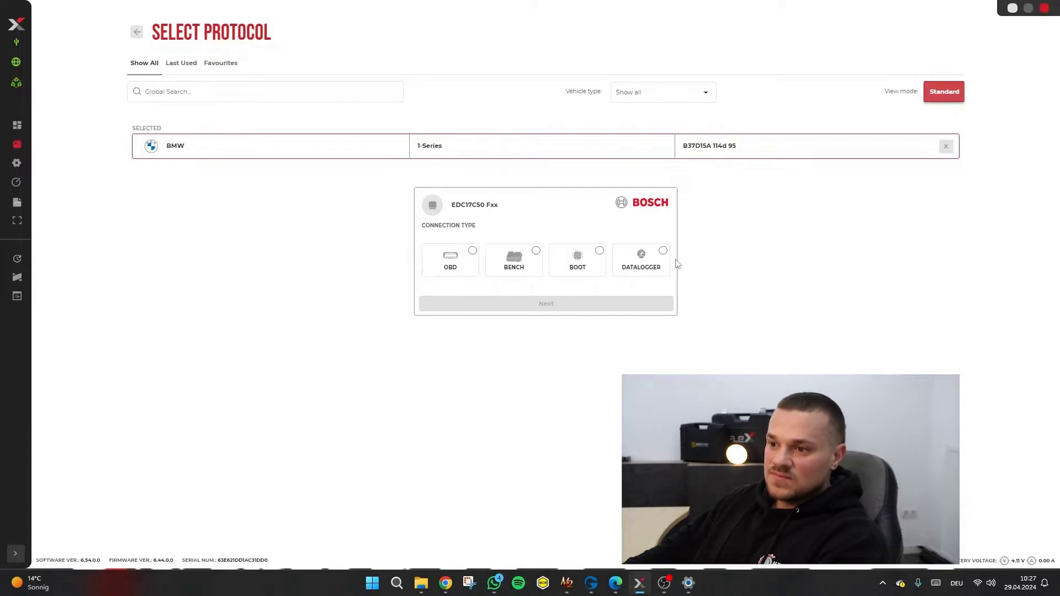
# Step: Choose OBD as the connection type and open the EDC17C50 protocol page
pyautogui.click(642, 264)
pyautogui.click(469, 274)
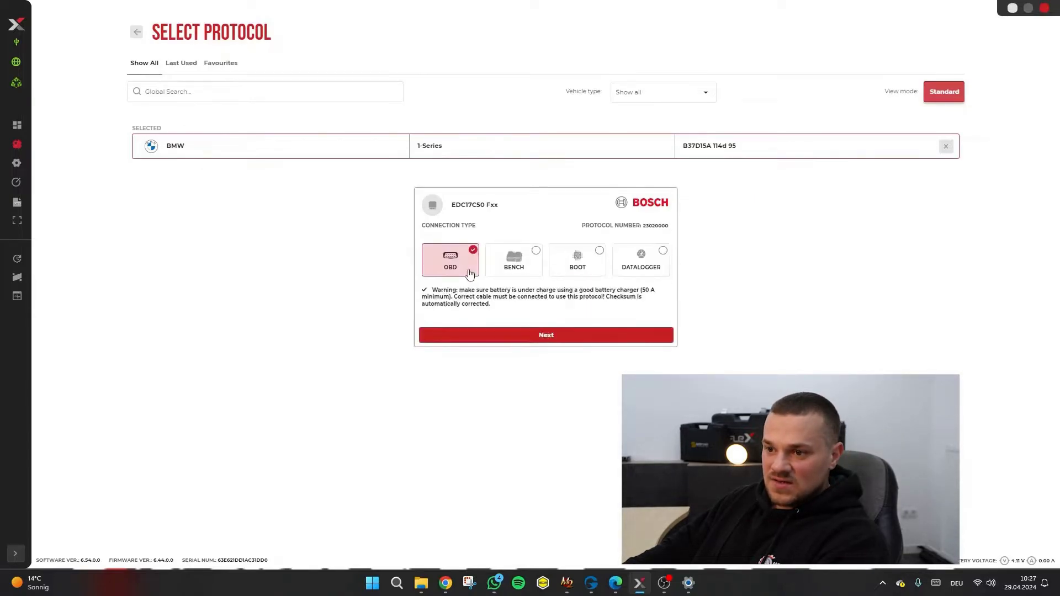
pyautogui.click(504, 337)
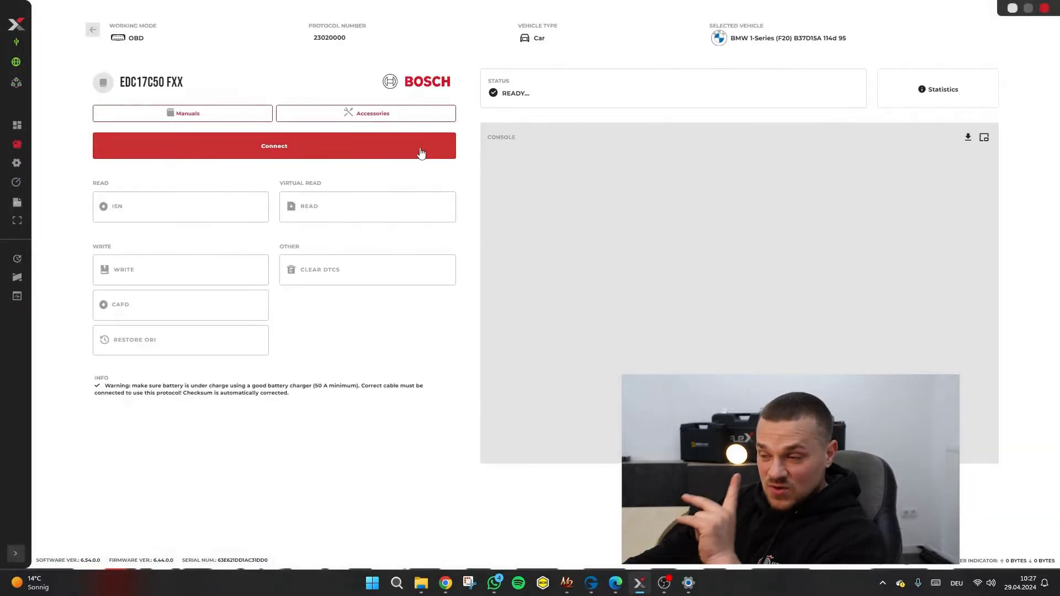
# Step: Connect to the EDC17C50, accept the low-battery warning and cancel the seat-belt prompt
pyautogui.click(289, 144)
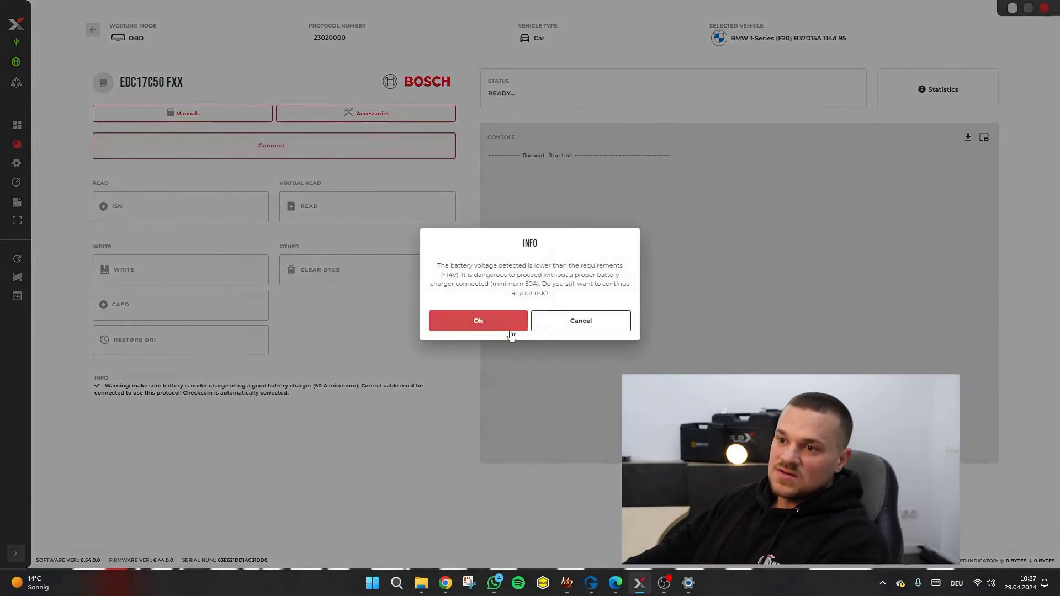
pyautogui.click(508, 327)
pyautogui.click(581, 305)
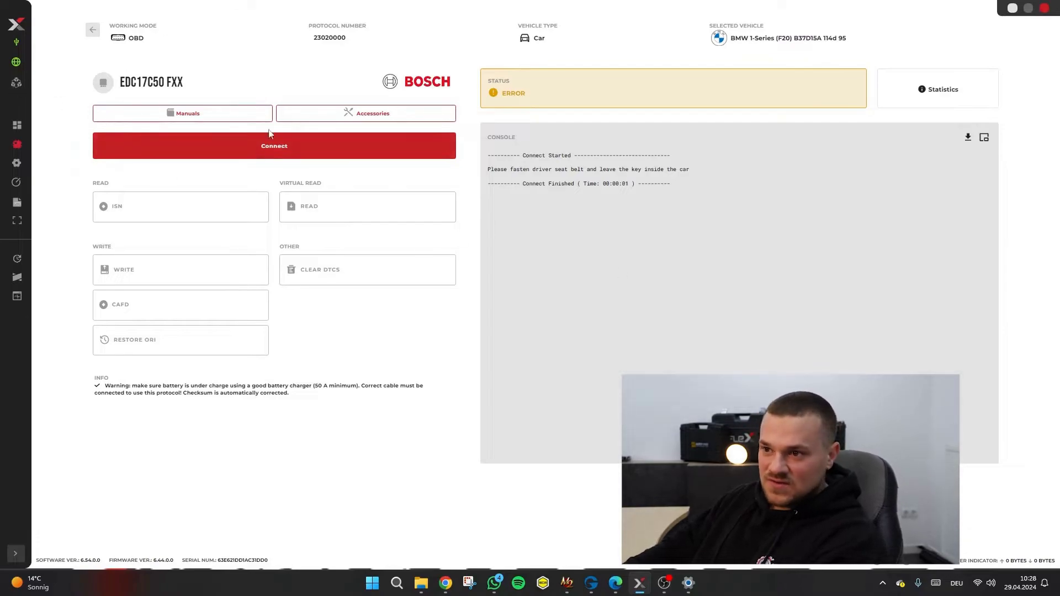
# Step: Switch the EDC17C50 FXX connection type to BENCH and open the bench protocol page
pyautogui.click(94, 31)
pyautogui.click(524, 279)
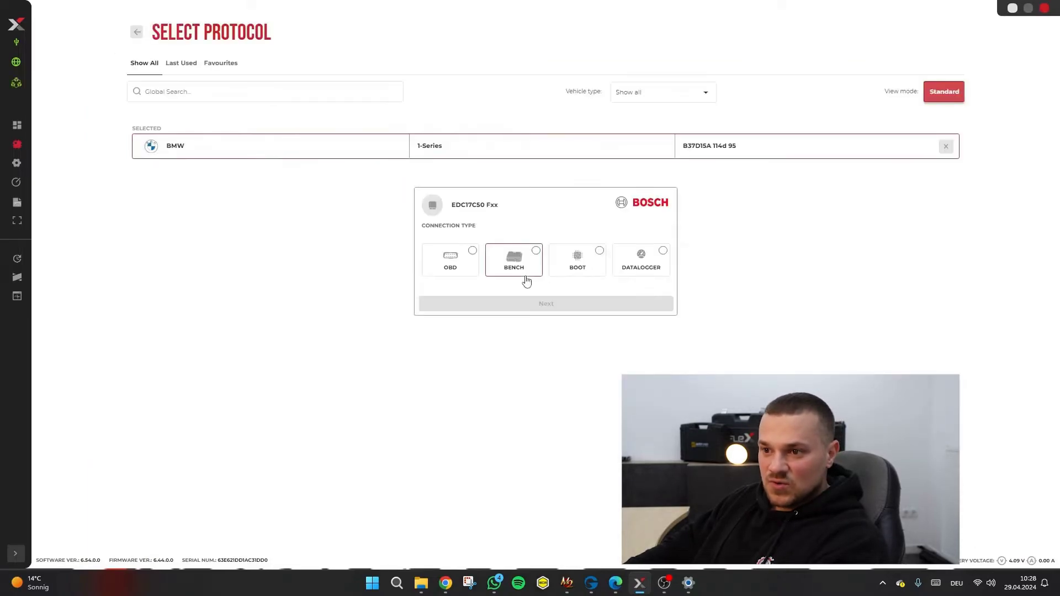
pyautogui.click(577, 340)
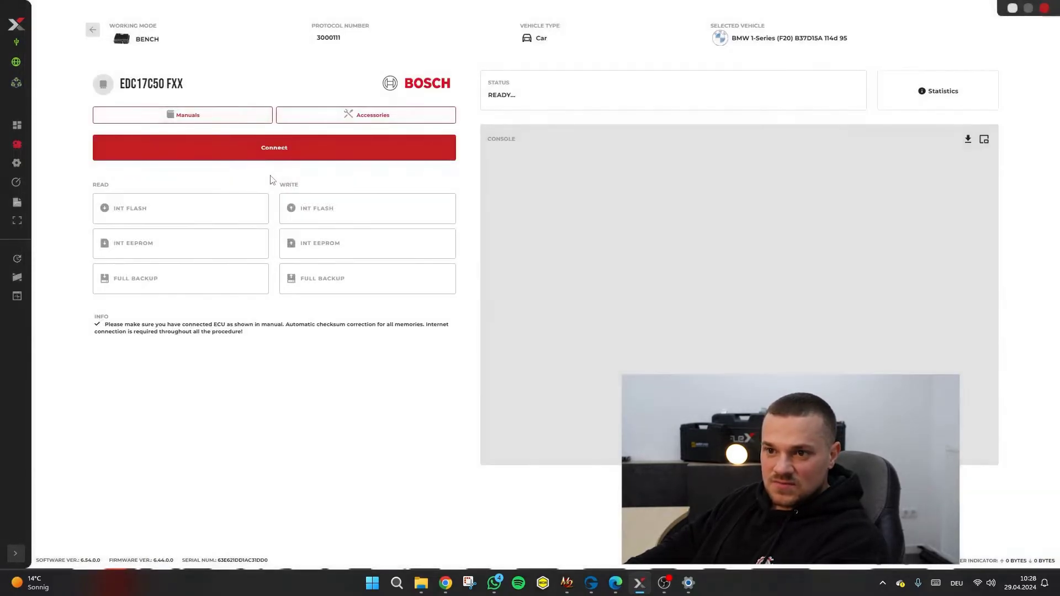
# Step: Open the T96/T58 connector pinout manual and zoom around the diagram
pyautogui.click(186, 118)
pyautogui.scroll(-3, 517, 290)
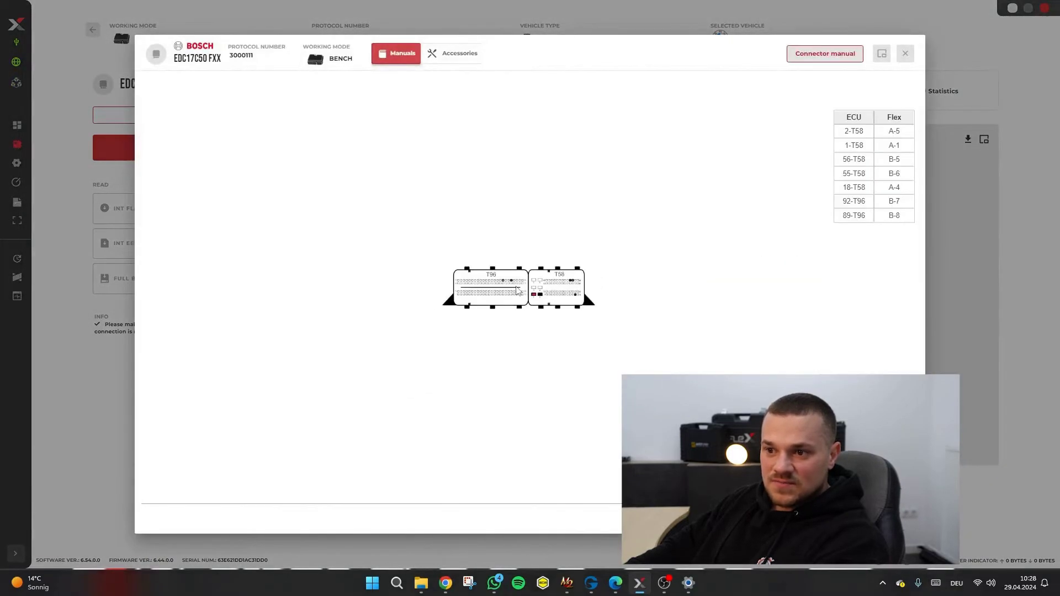
pyautogui.scroll(4, 528, 350)
pyautogui.scroll(-3, 383, 219)
pyautogui.scroll(2, 384, 220)
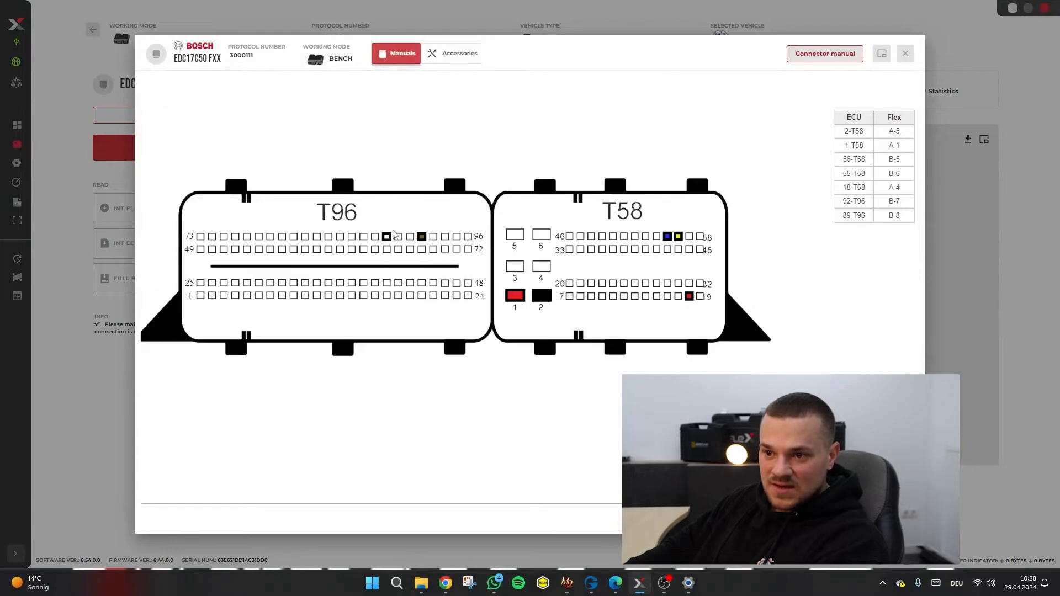
pyautogui.moveTo(685, 241)
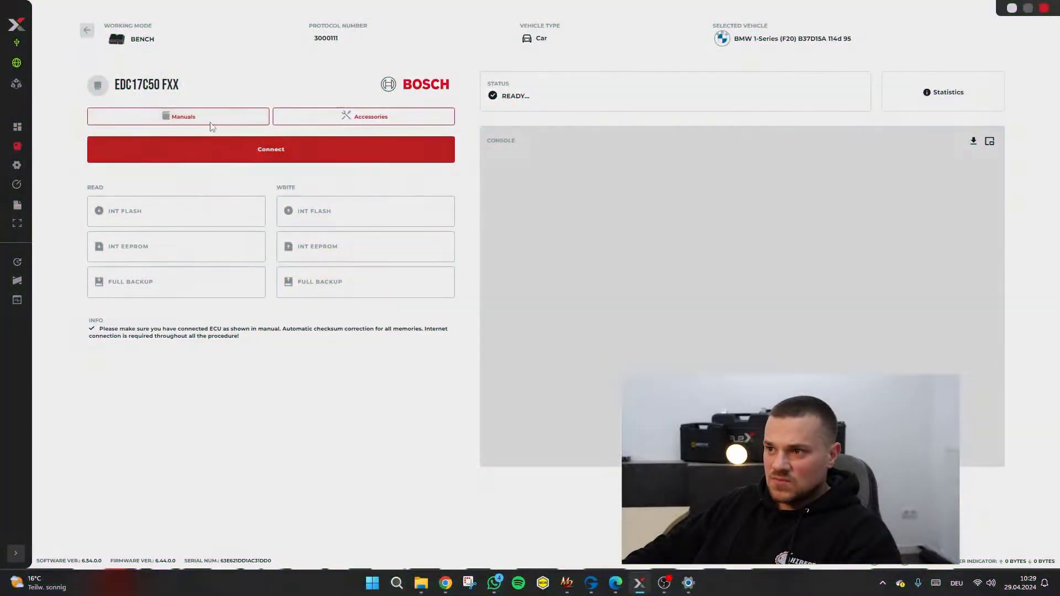
# Step: Reopen and close the connector pinout manual, then scroll the EDC17C50 FXX page
pyautogui.click(208, 117)
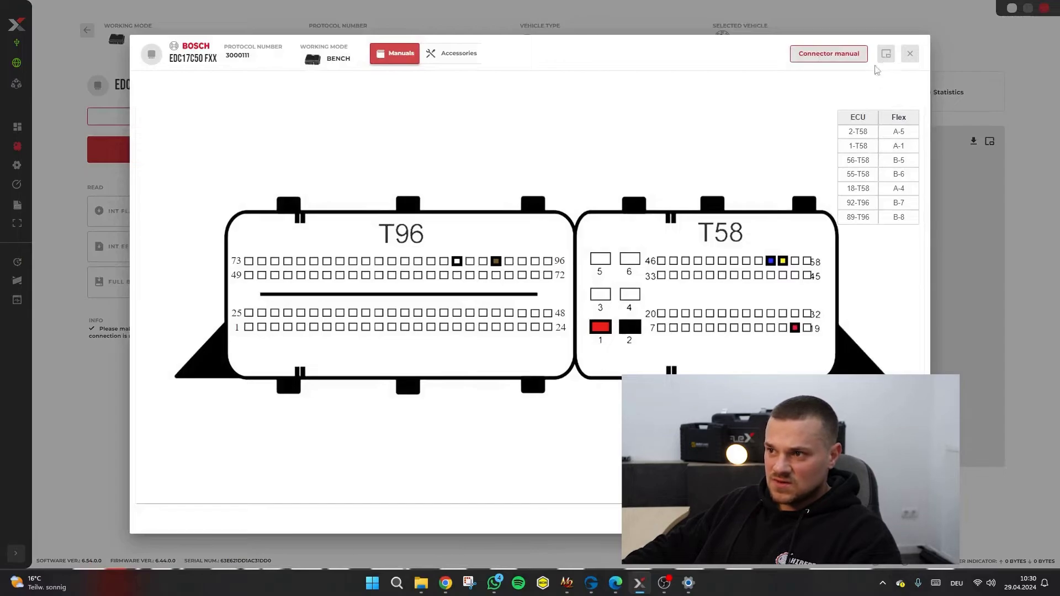
pyautogui.click(886, 53)
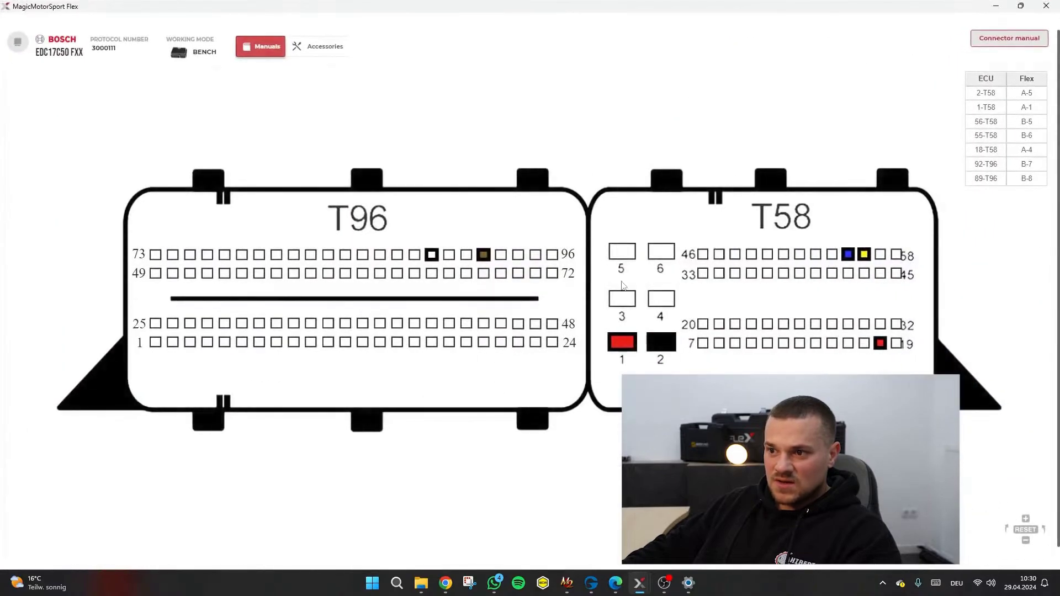
pyautogui.scroll(5, 635, 293)
pyautogui.scroll(-5, 635, 294)
pyautogui.scroll(-1, 637, 298)
pyautogui.scroll(6, 636, 298)
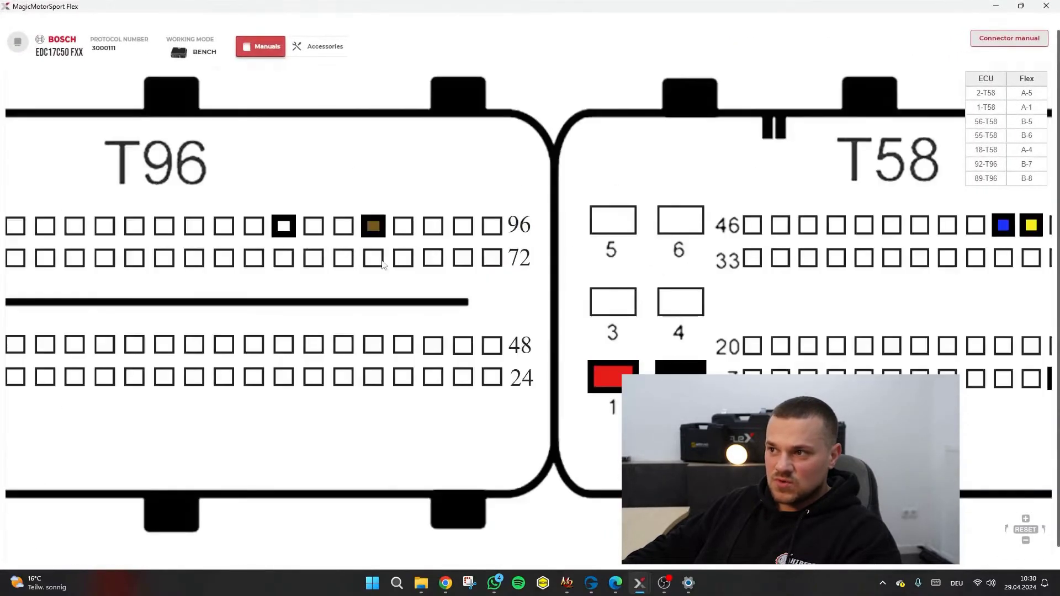
pyautogui.scroll(-8, 382, 264)
pyautogui.scroll(4, 627, 177)
pyautogui.scroll(-2, 334, 296)
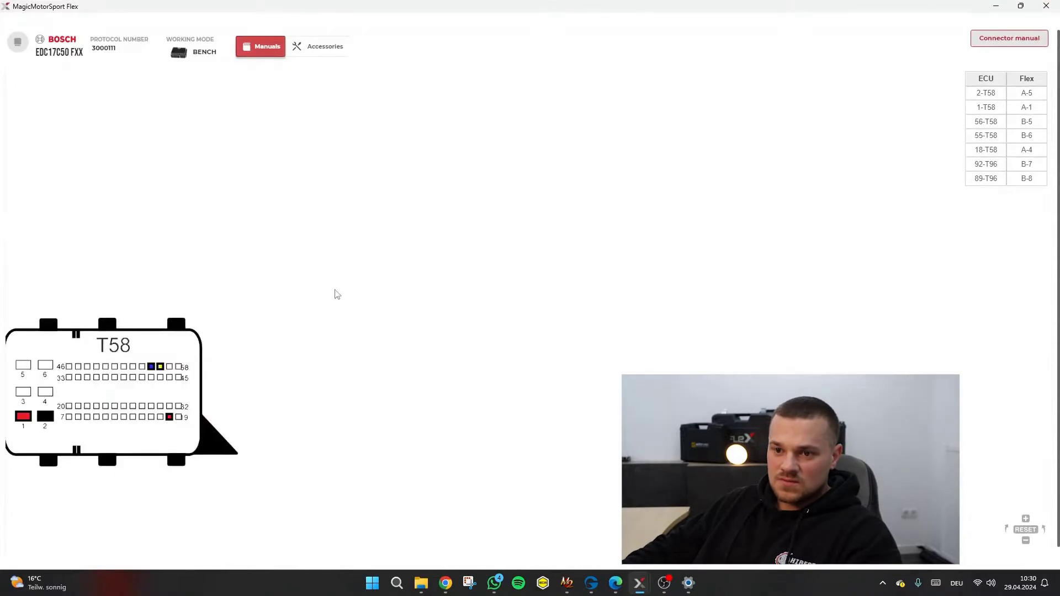
pyautogui.scroll(-2, 333, 296)
# Step: Close the connector manuals and switch the EDC17C50 FXX to BOOT connection
pyautogui.click(1045, 5)
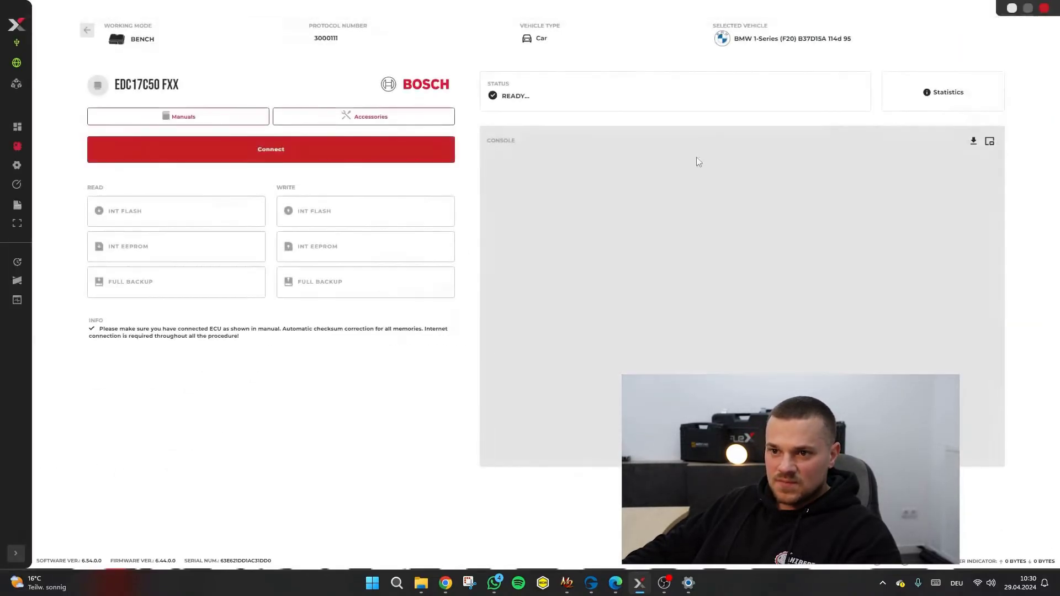
pyautogui.click(261, 122)
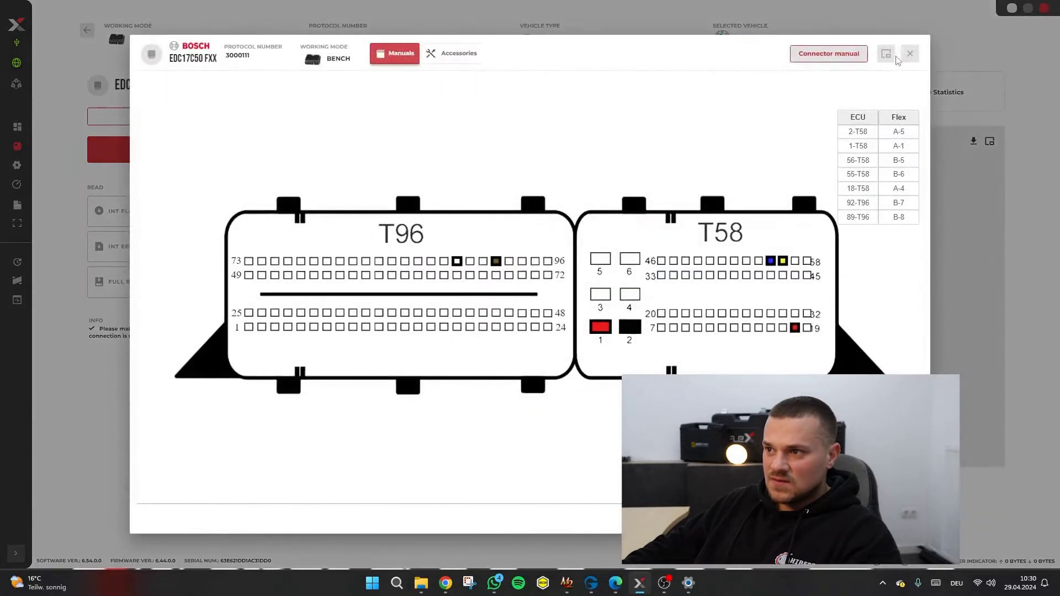
pyautogui.click(910, 53)
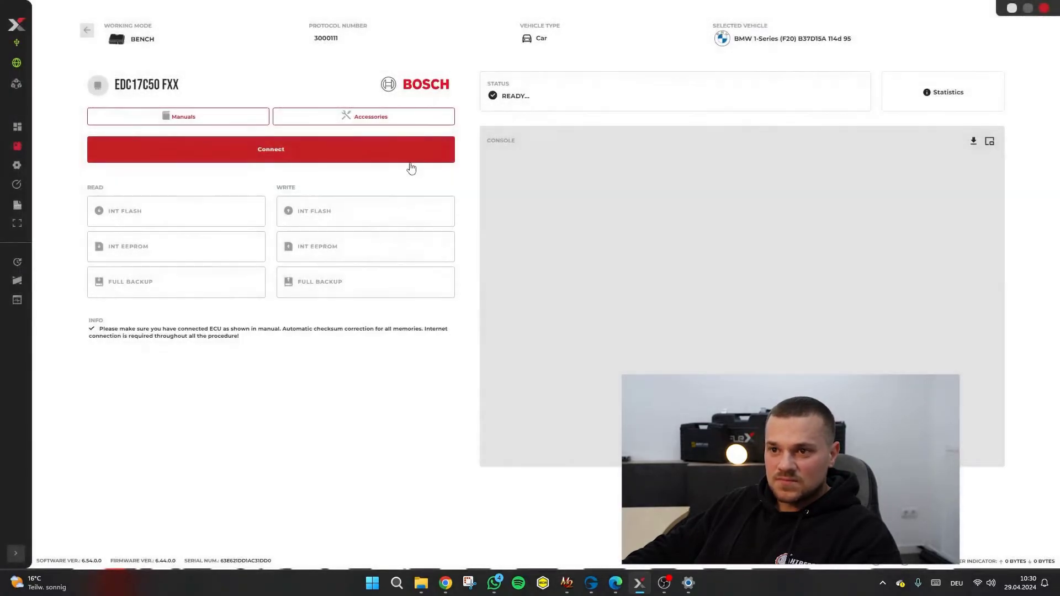
pyautogui.click(87, 30)
pyautogui.click(573, 261)
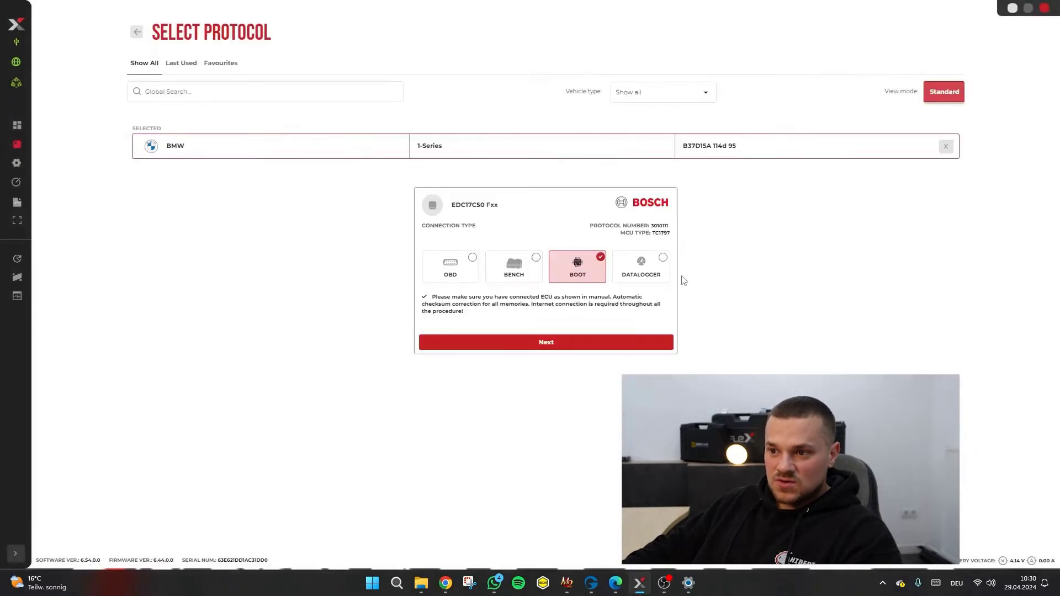
pyautogui.click(555, 349)
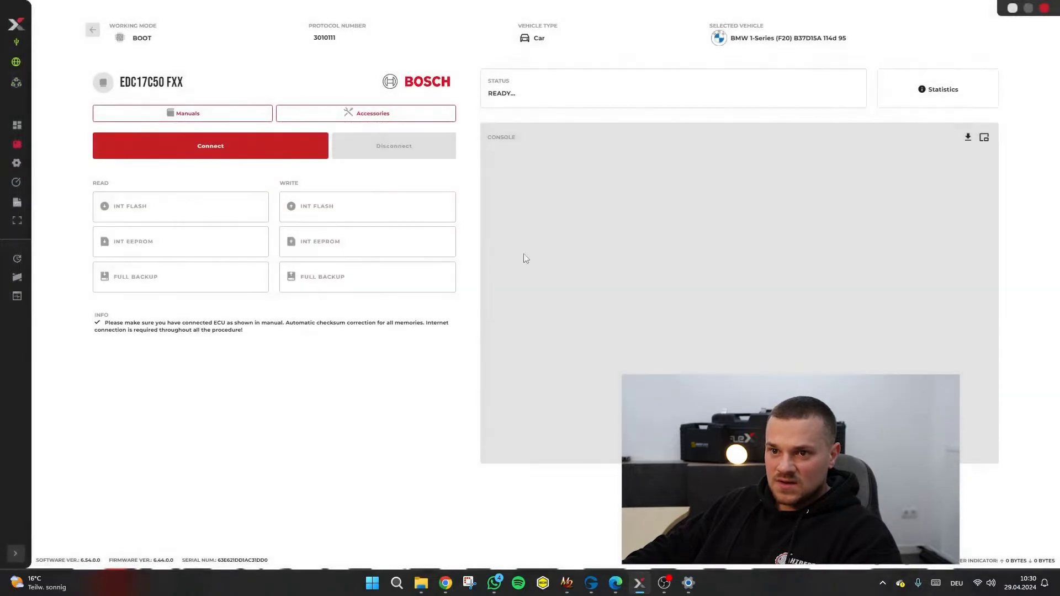
# Step: View the PCB manual photo, panning to the Infineon TriCore chip, then close it
pyautogui.click(183, 114)
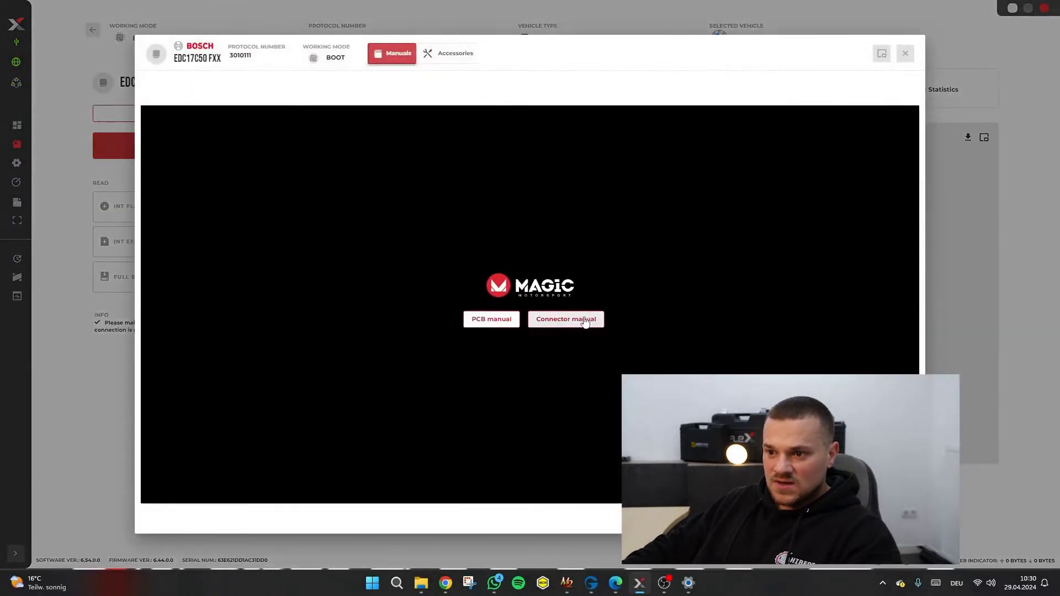
pyautogui.click(506, 319)
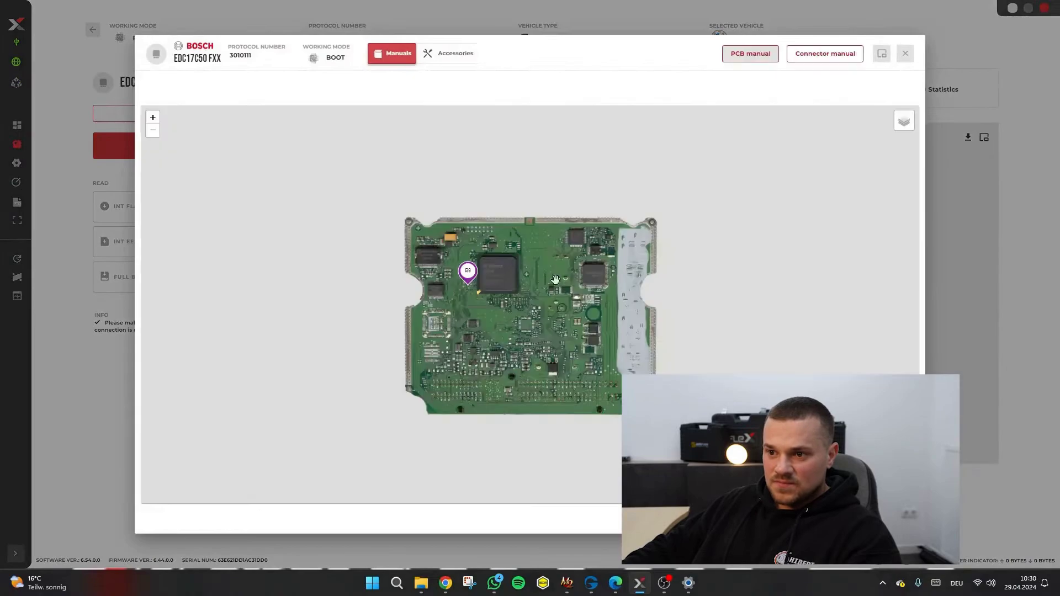
pyautogui.scroll(5, 530, 294)
pyautogui.scroll(-2, 530, 294)
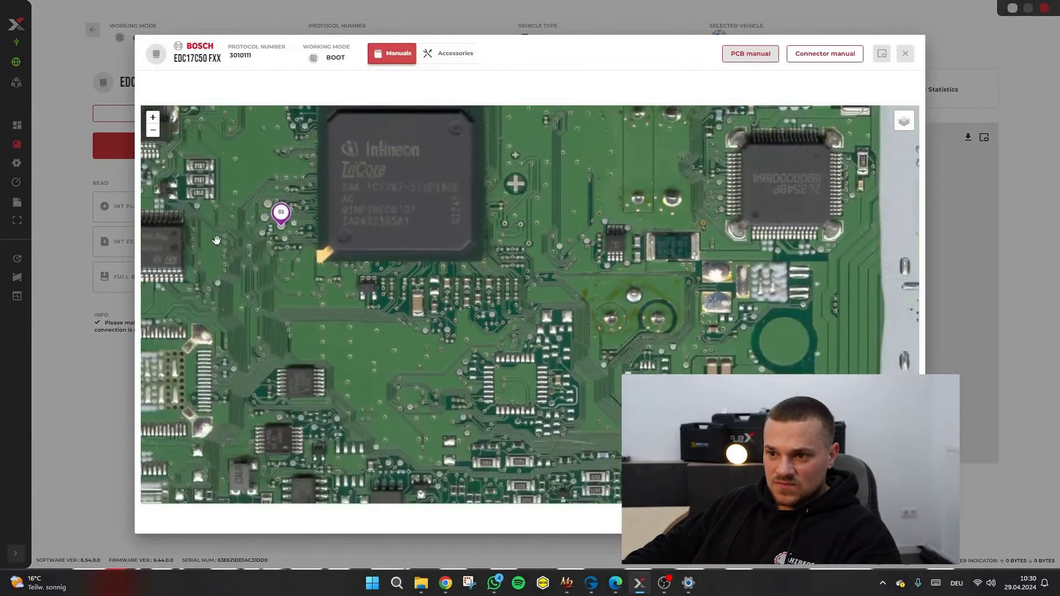
pyautogui.moveTo(144, 199); pyautogui.dragTo(397, 239)
pyautogui.scroll(1, 626, 239)
pyautogui.scroll(-1, 626, 239)
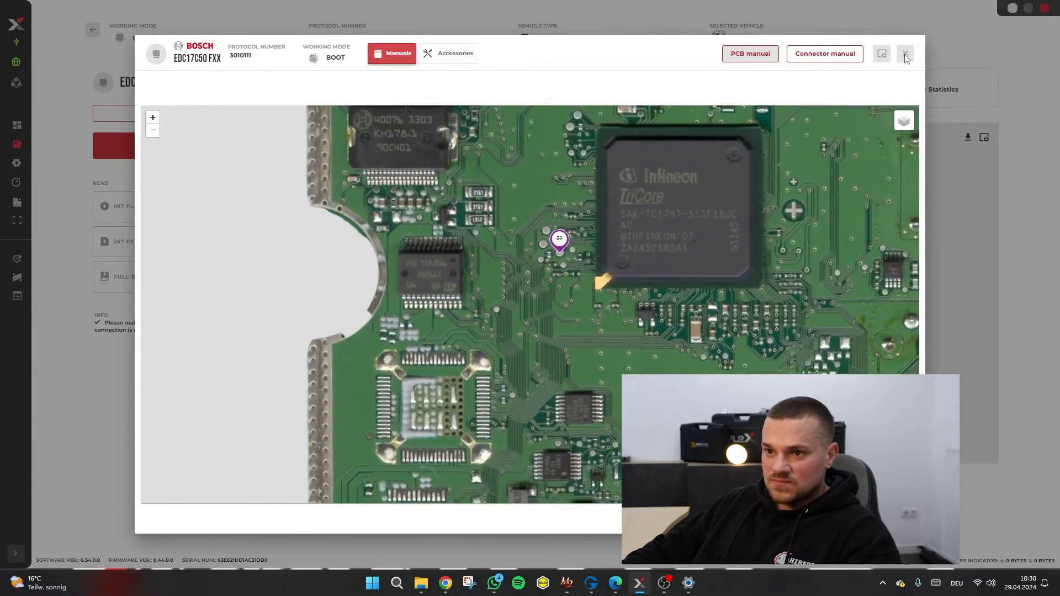
pyautogui.click(906, 58)
# Step: Open the connector pinout manual and toggle between the board photo and pinout diagram
pyautogui.click(233, 118)
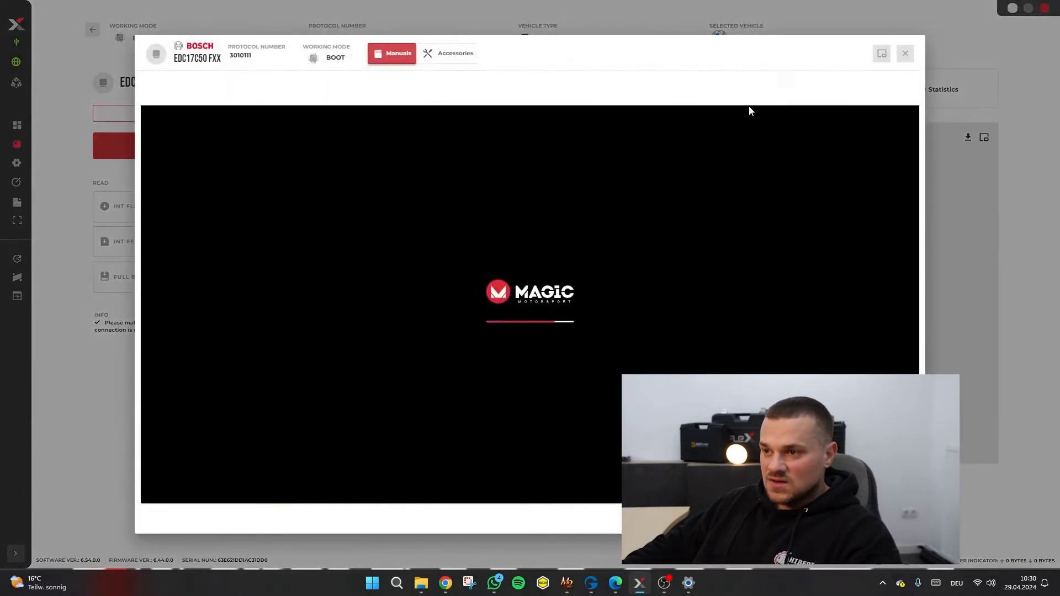
pyautogui.click(562, 319)
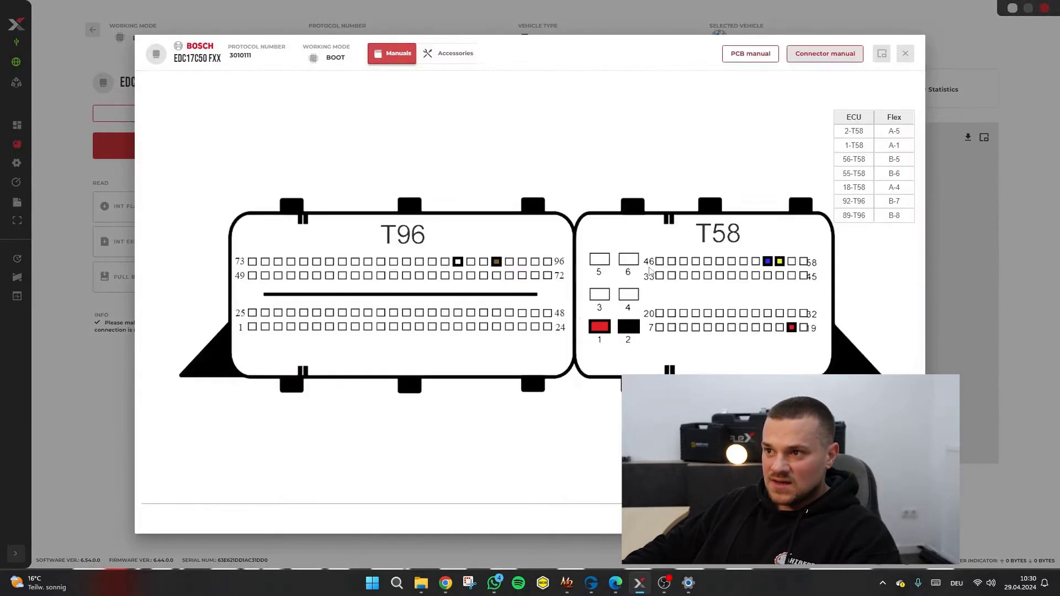
pyautogui.click(775, 59)
pyautogui.click(809, 55)
pyautogui.click(770, 55)
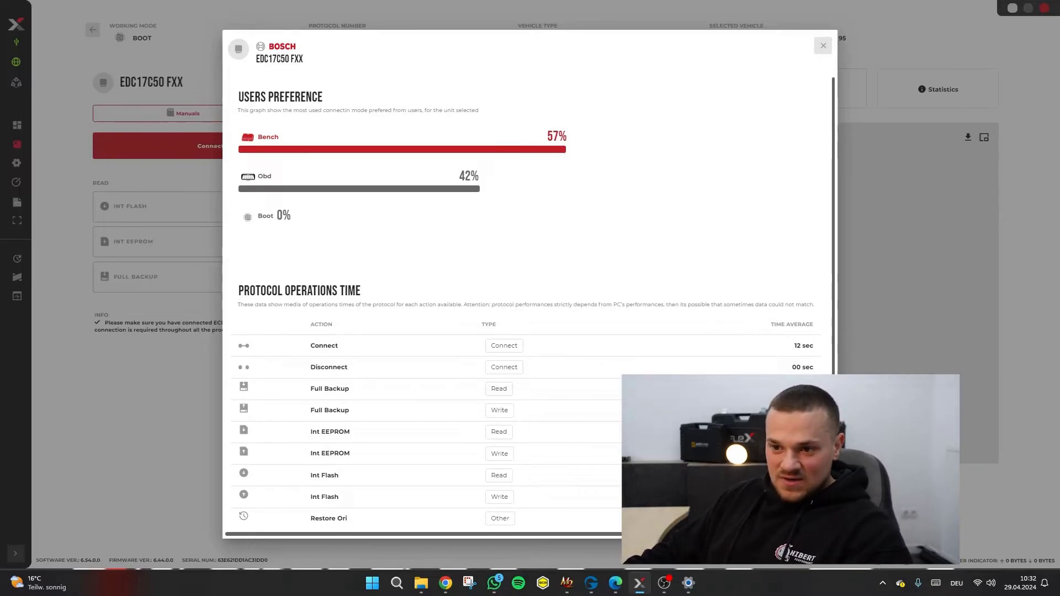
pyautogui.scroll(-1, 622, 358)
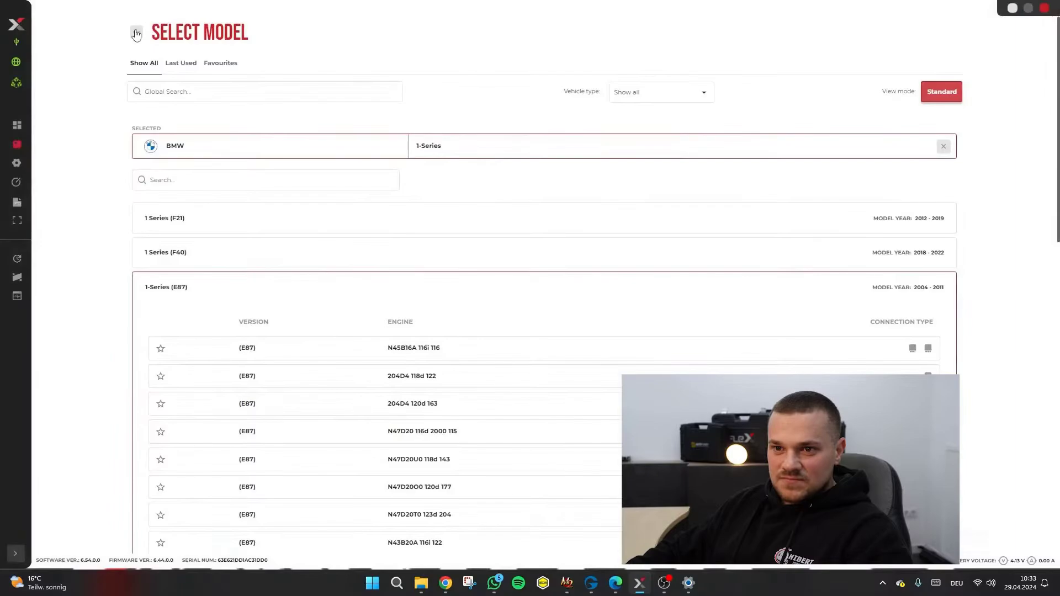
# Step: Scroll the 1-Series (F20) engines and select the B38B15A 116i 109
pyautogui.scroll(-4, 686, 331)
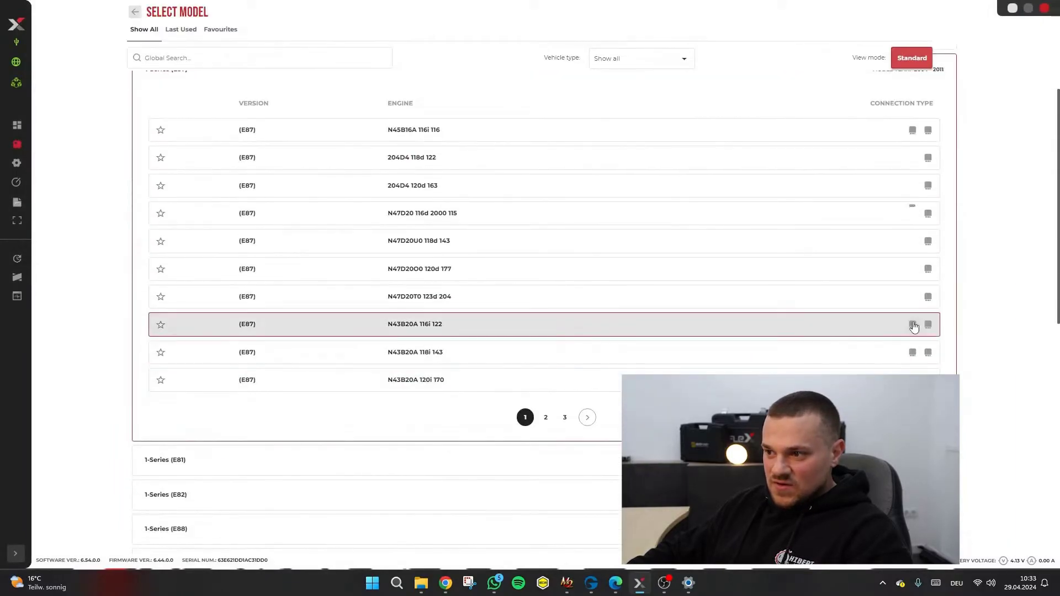
pyautogui.scroll(4, 875, 294)
pyautogui.scroll(-3, 457, 239)
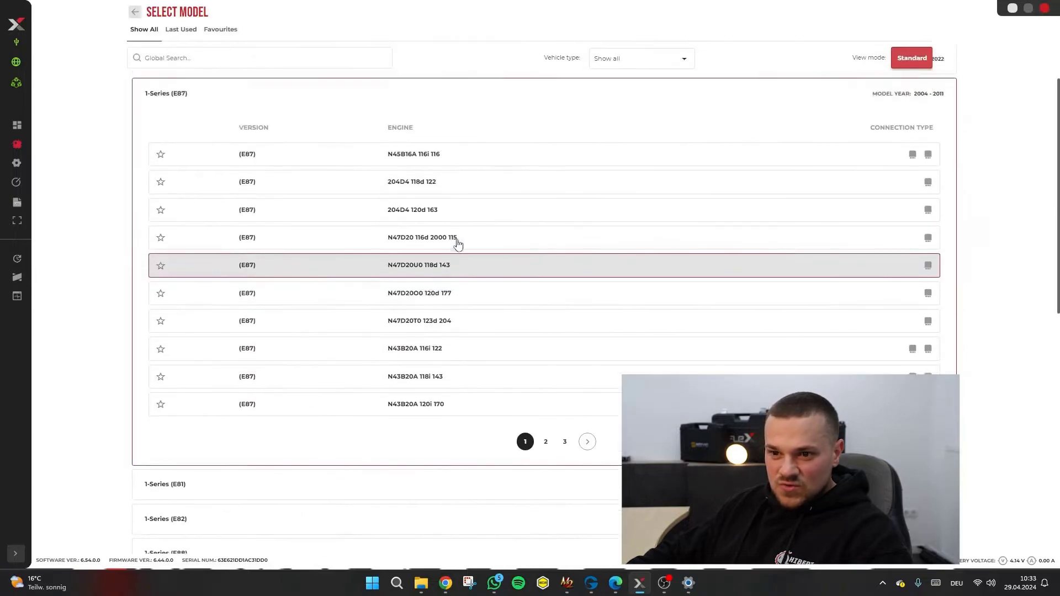
pyautogui.scroll(3, 260, 285)
pyautogui.scroll(-4, 260, 285)
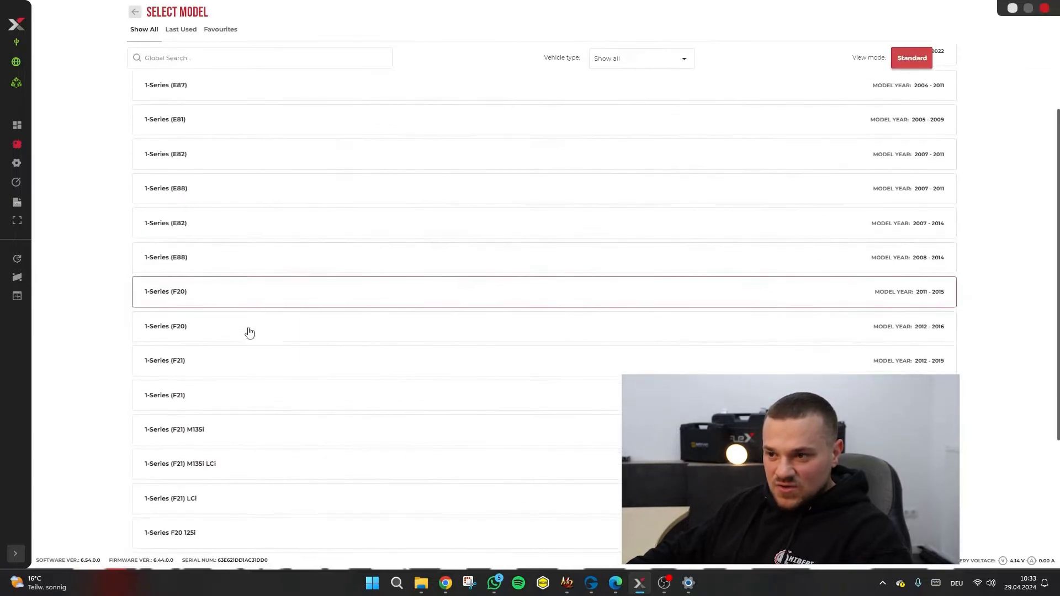
pyautogui.scroll(-1, 918, 355)
pyautogui.click(895, 315)
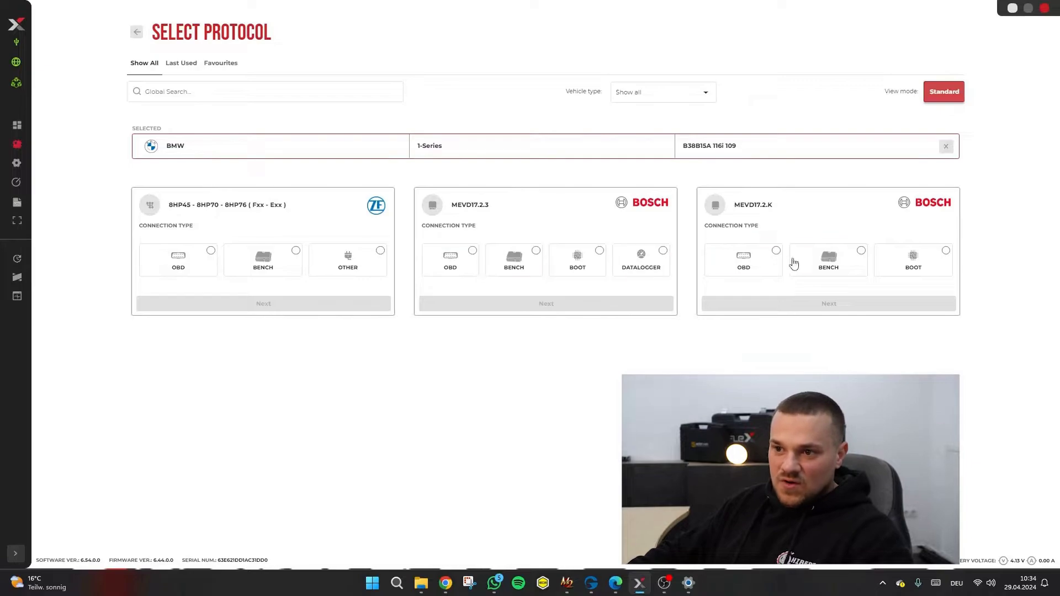
pyautogui.click(450, 262)
pyautogui.click(549, 336)
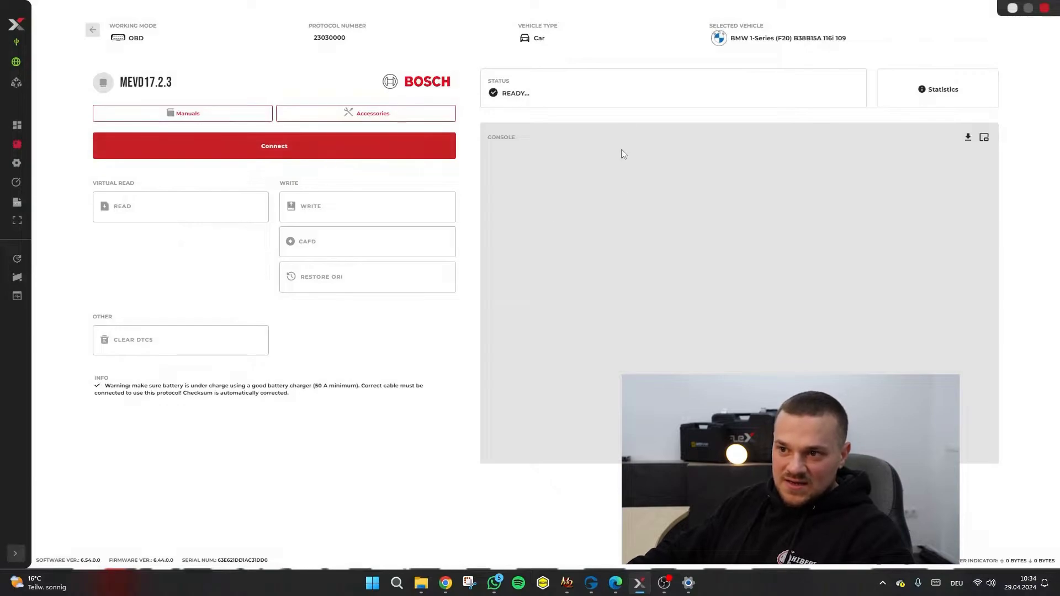
pyautogui.click(92, 30)
pyautogui.click(755, 266)
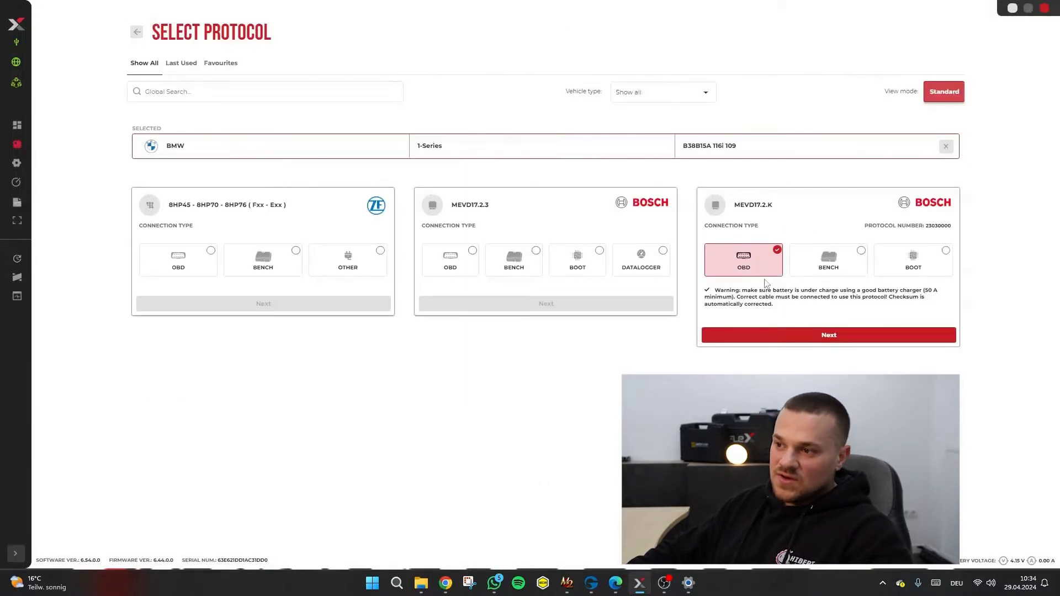
pyautogui.click(773, 335)
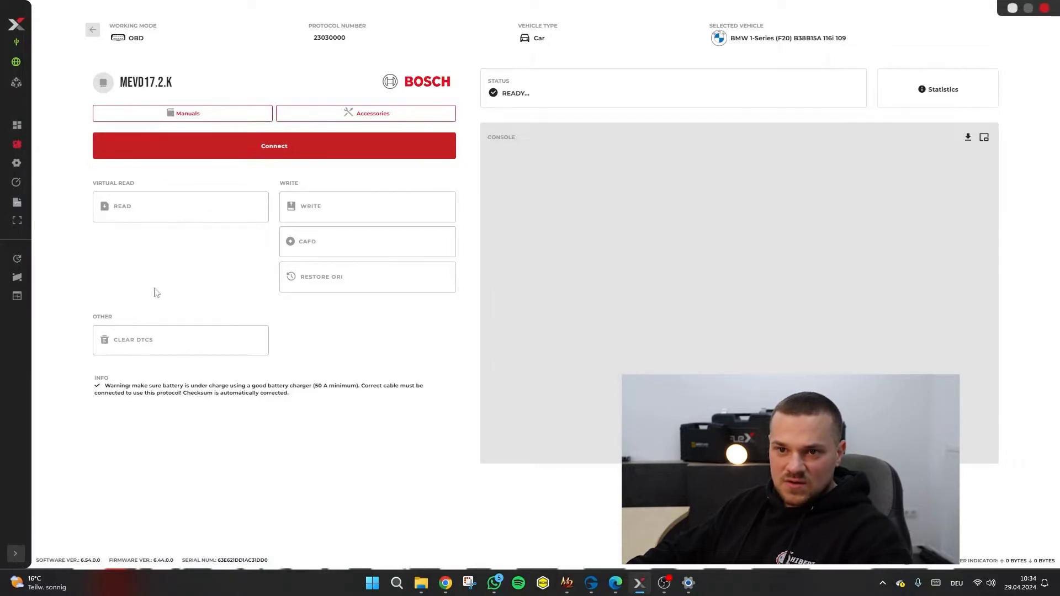
pyautogui.click(91, 26)
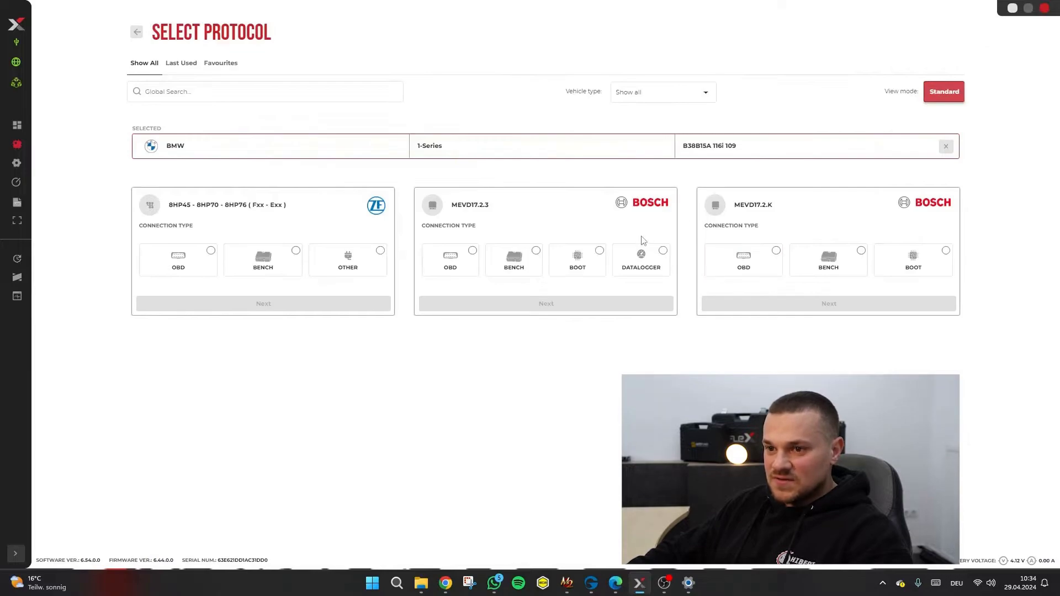
# Step: Set MEVD17.2.3 to OBD connection and open its OBD protocol page (23030000)
pyautogui.click(662, 264)
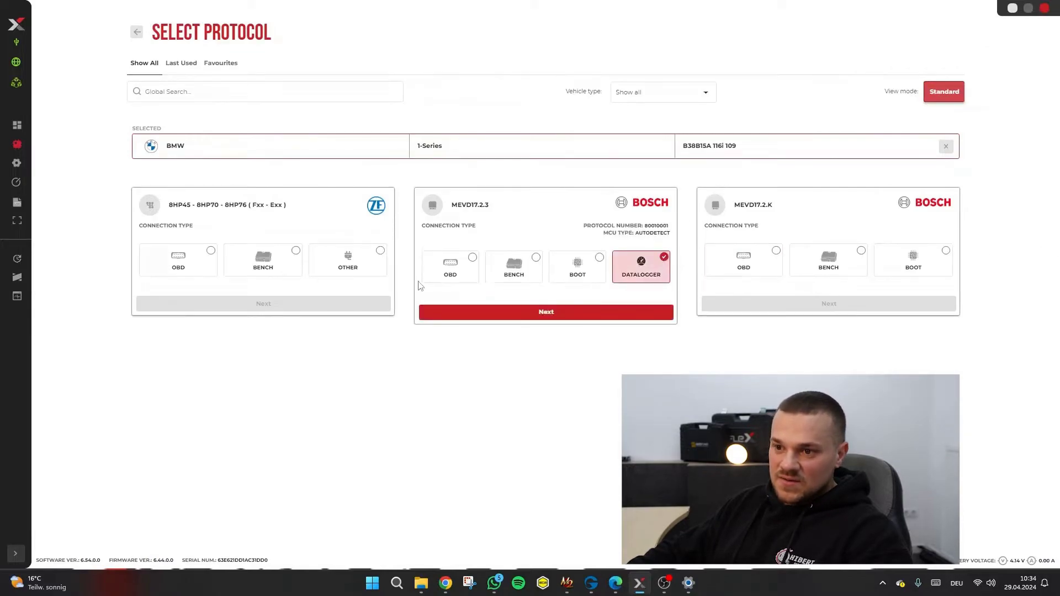
pyautogui.click(457, 277)
pyautogui.click(493, 330)
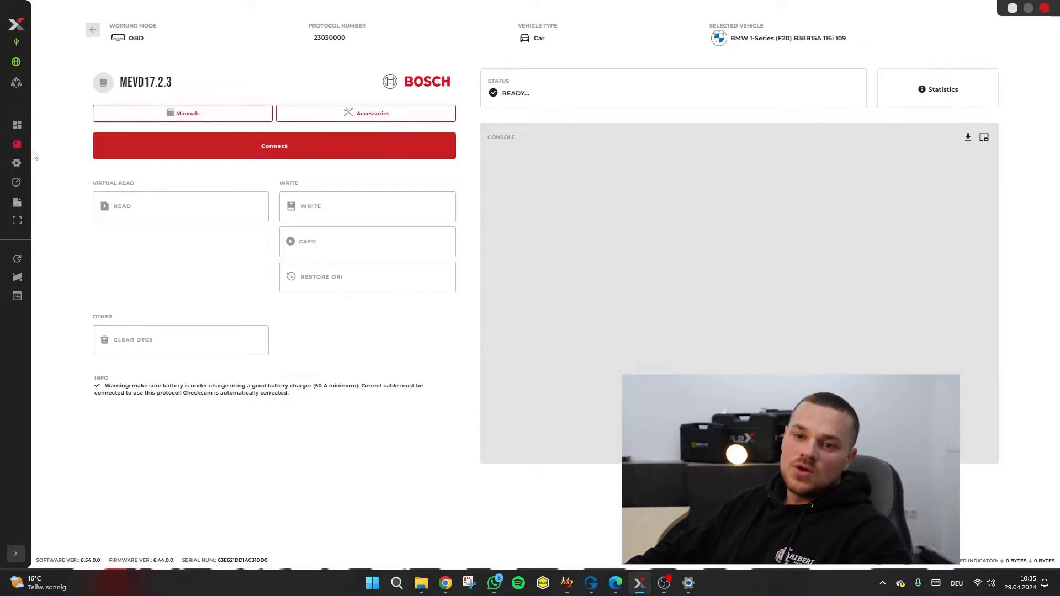
# Step: Open Settings and preview, then close, the Standard view mode layout
pyautogui.click(17, 162)
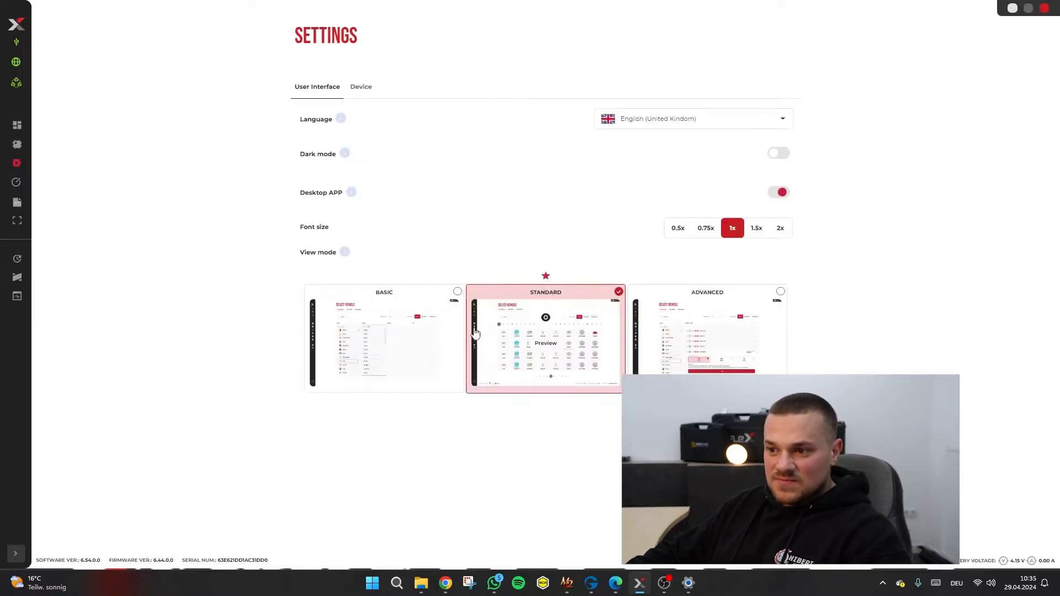
pyautogui.click(507, 362)
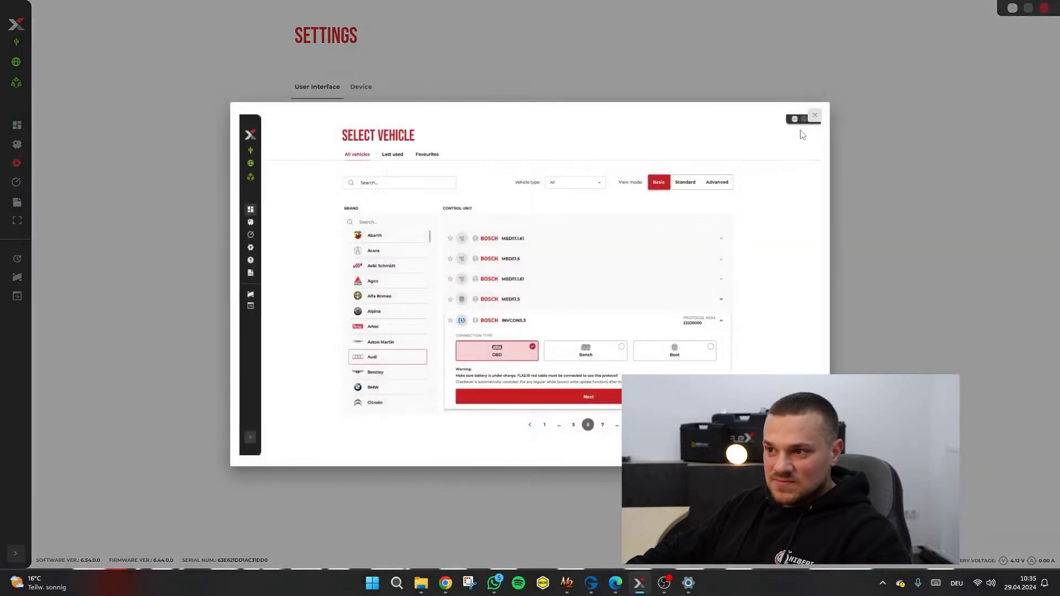
pyautogui.click(814, 118)
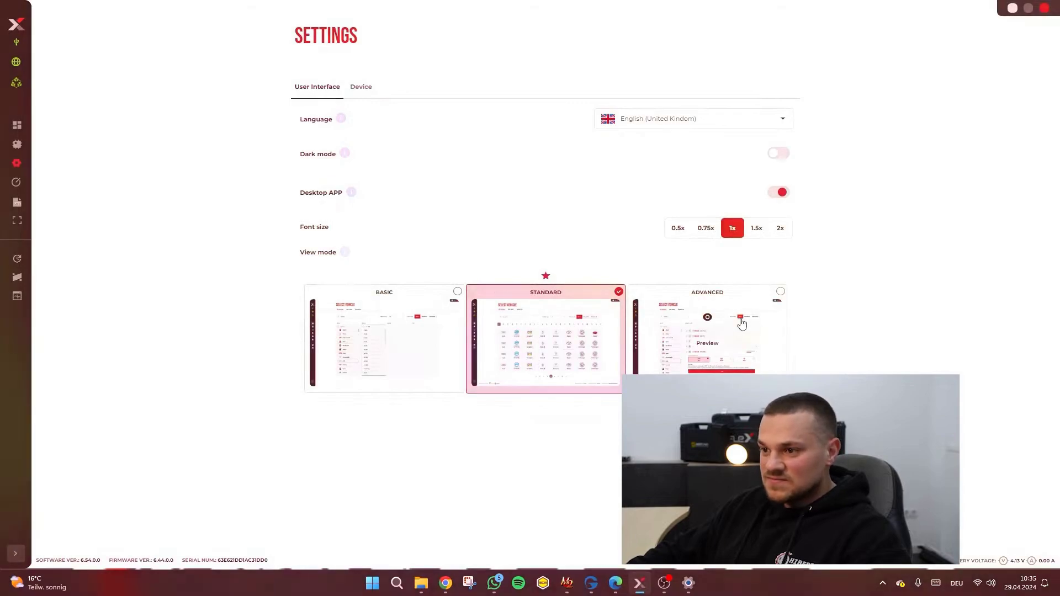
# Step: In Basic view, pick the BMW 118d, then the 120d N47D20C (184) engine
pyautogui.scroll(-1, 633, 327)
pyautogui.click(629, 251)
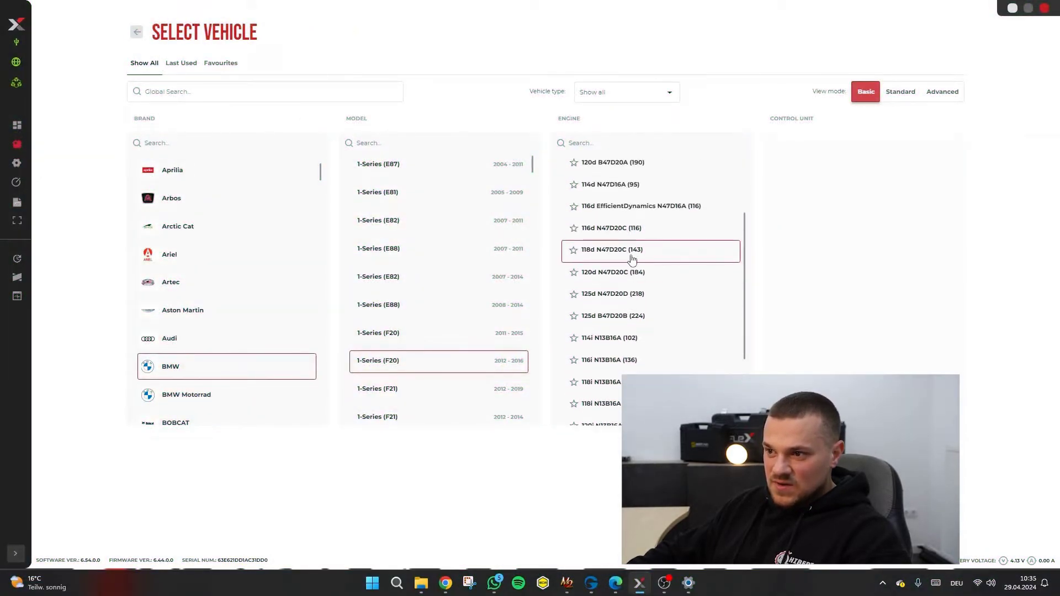
pyautogui.click(628, 272)
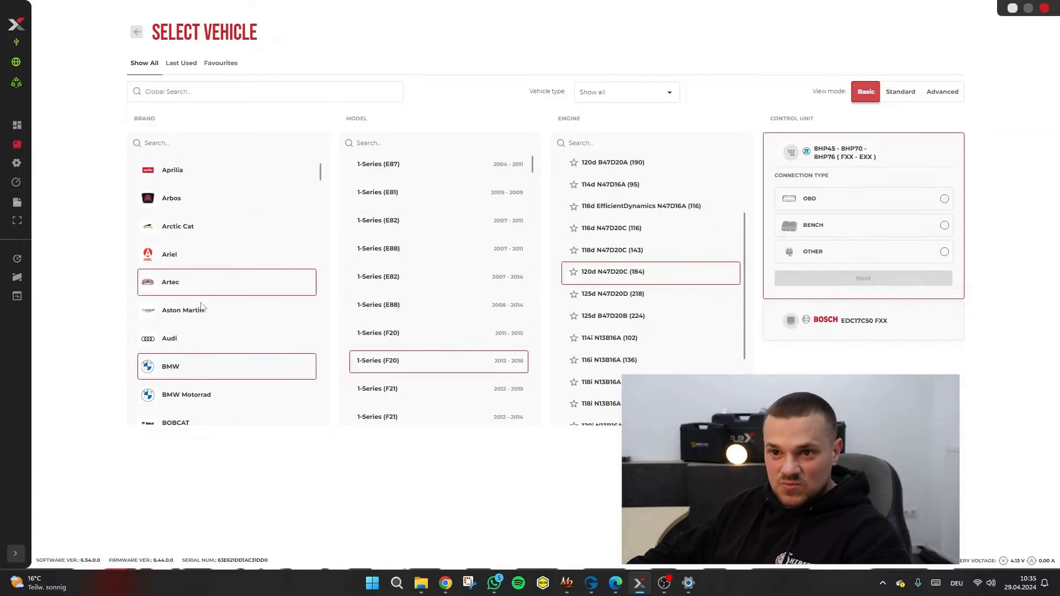
pyautogui.scroll(3, 213, 232)
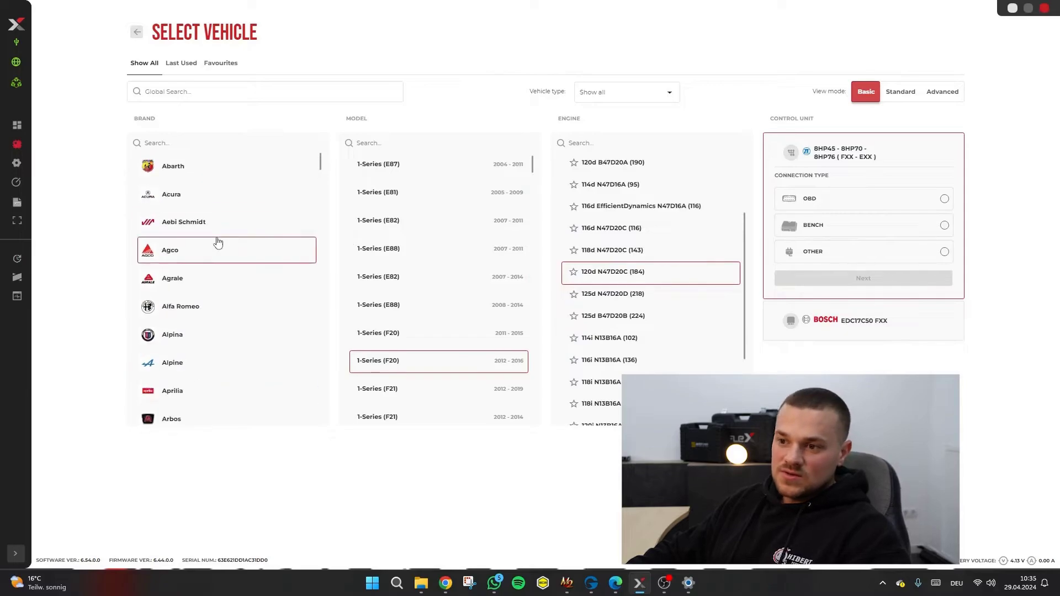
pyautogui.scroll(-8, 215, 255)
pyautogui.scroll(-5, 451, 220)
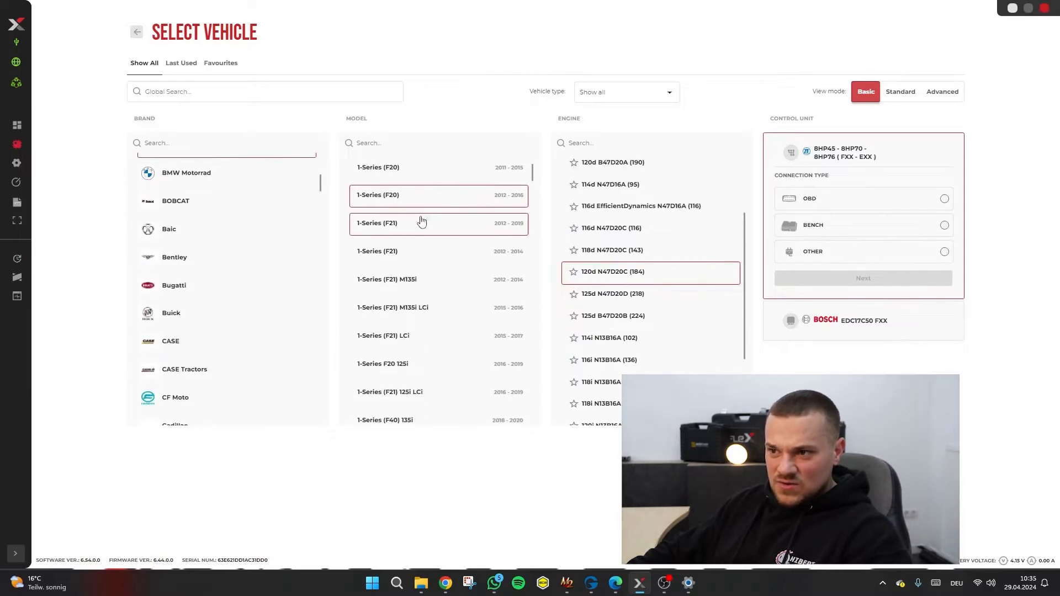
# Step: Choose the 1-Series (F21) 125d N47D20D, then the F21 LCi 2.0 N20B20A engine
pyautogui.click(417, 225)
pyautogui.click(592, 257)
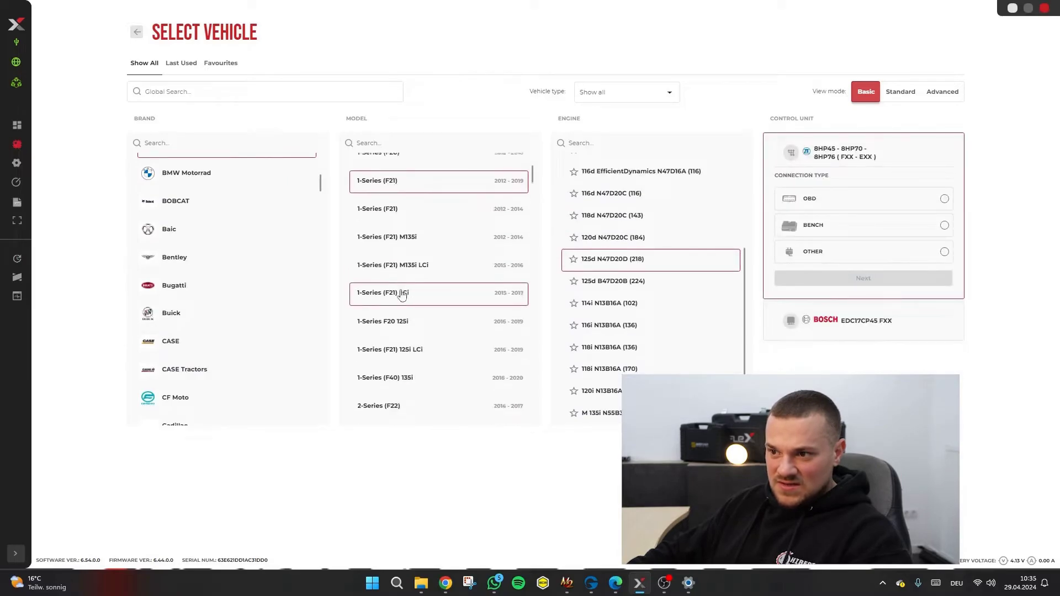
pyautogui.scroll(-2, 407, 287)
pyautogui.click(406, 285)
pyautogui.click(627, 165)
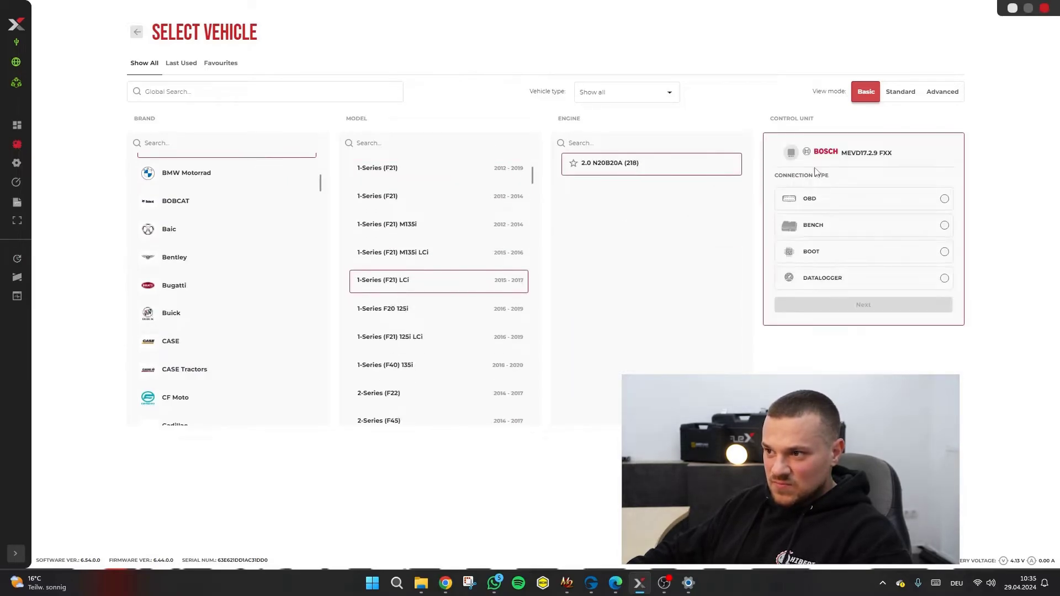
# Step: Switch to Standard view and expand BMW Motorrad F 700 (K70 0B31)
pyautogui.click(903, 92)
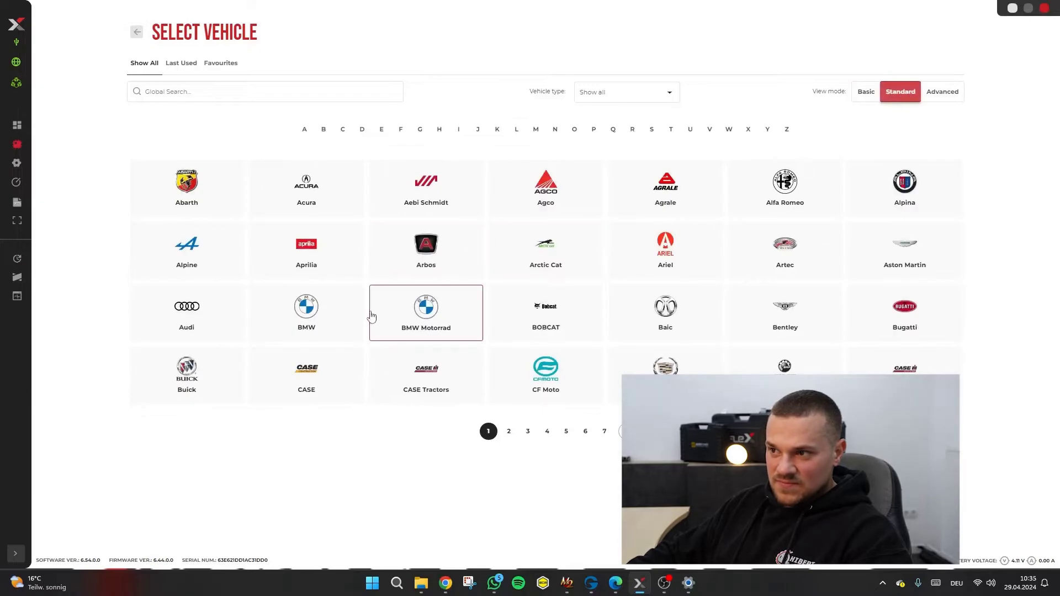
pyautogui.click(433, 309)
pyautogui.click(313, 347)
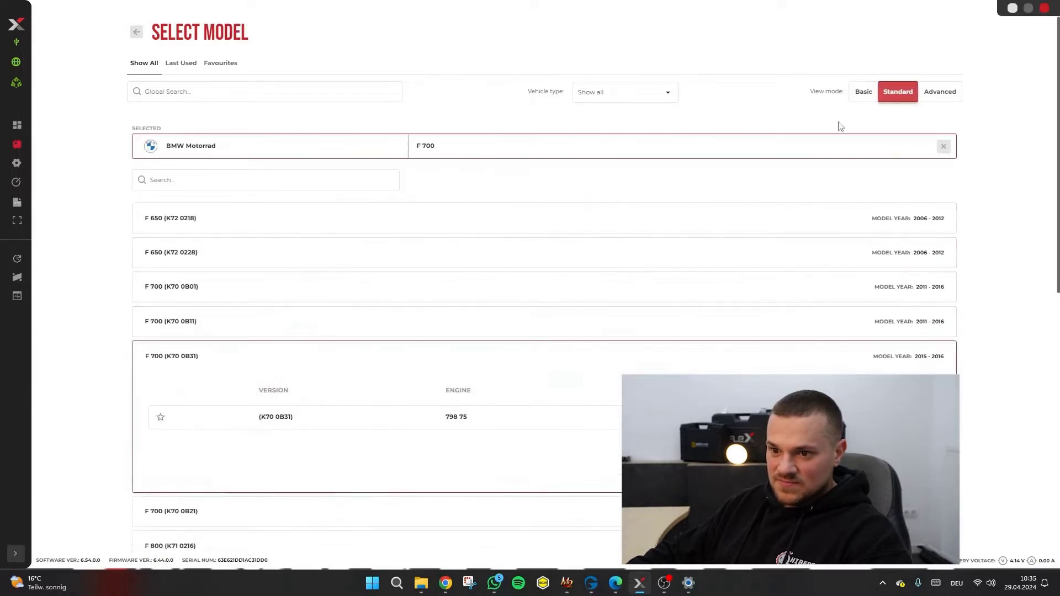
# Step: Switch to Advanced view and, after trying Agrale and Alpina, select BMW
pyautogui.click(942, 91)
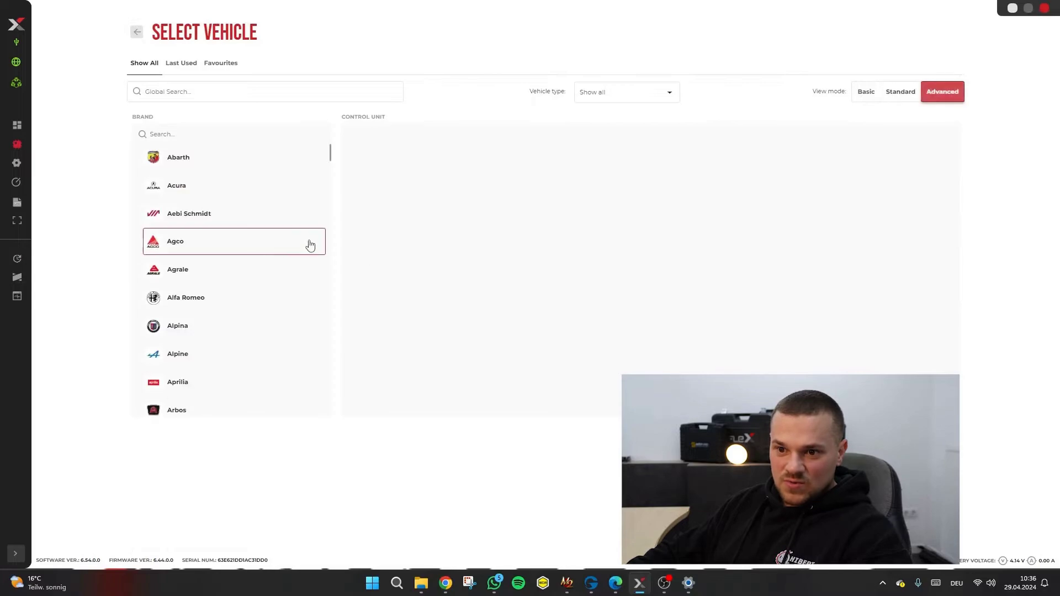
pyautogui.click(237, 269)
pyautogui.click(215, 338)
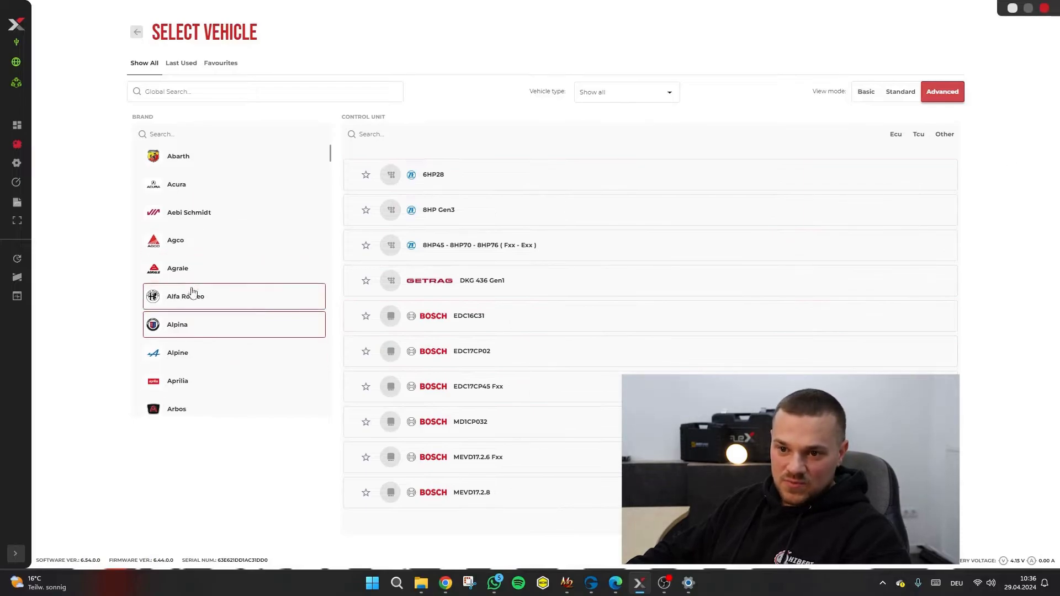
pyautogui.scroll(-1, 196, 309)
pyautogui.scroll(-2, 204, 332)
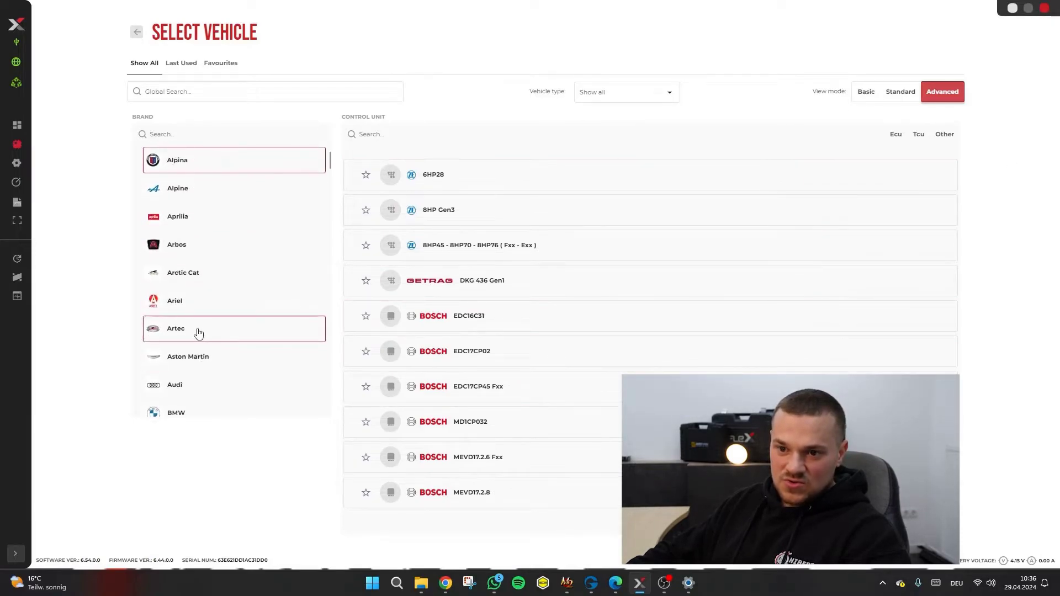
pyautogui.scroll(-1, 199, 332)
pyautogui.click(199, 367)
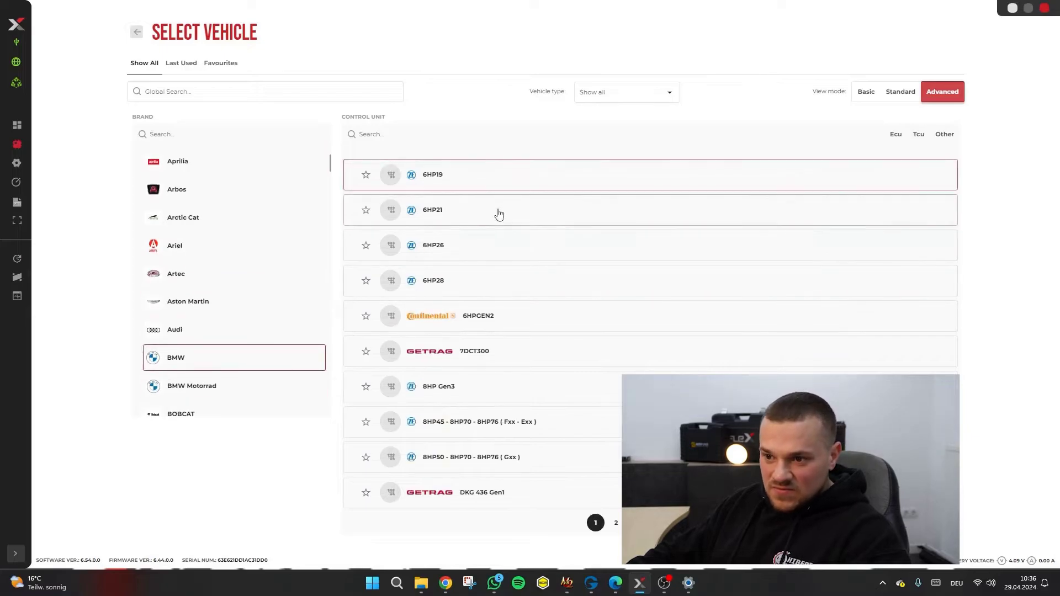
# Step: Global-search edc16c31 for Alpina, BMW and Volvo matches, then return to the Homepage
pyautogui.click(340, 97)
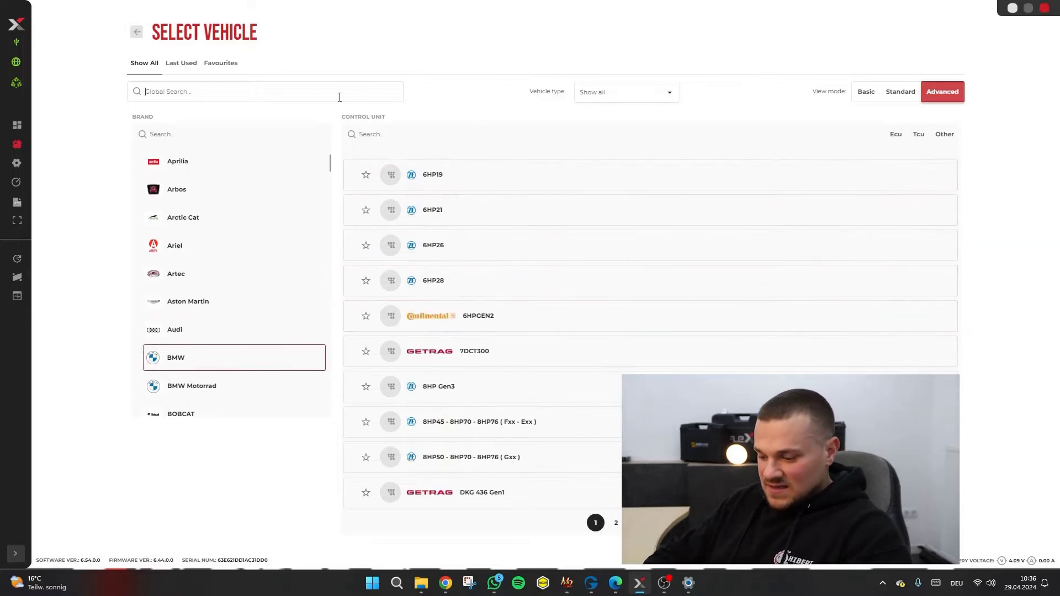
pyautogui.write('edc216')
pyautogui.press('BackSpace')
pyautogui.press('BackSpace')
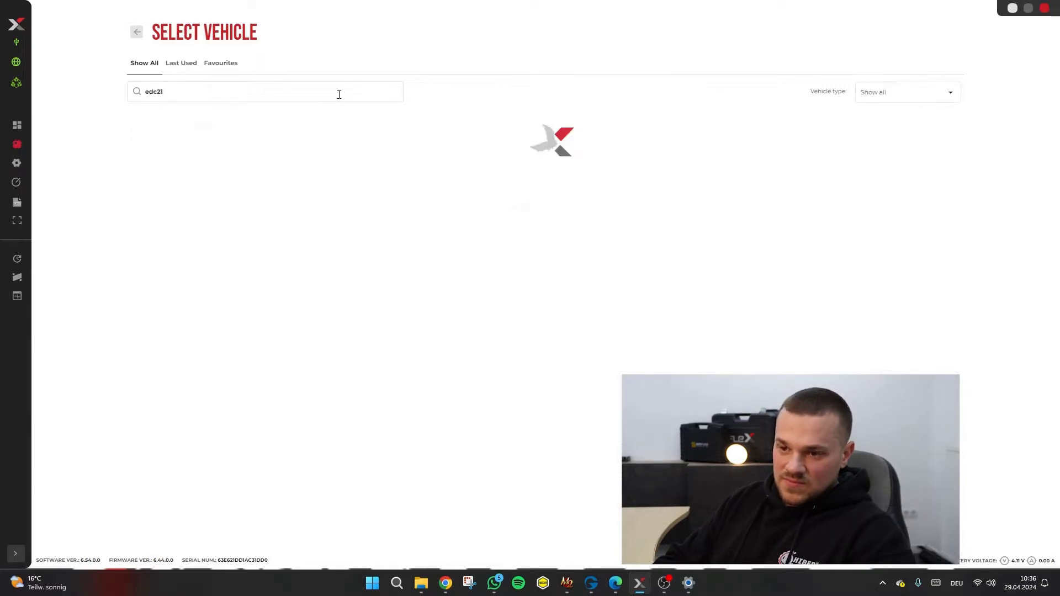
pyautogui.write('6')
pyautogui.press('BackSpace')
pyautogui.press('BackSpace')
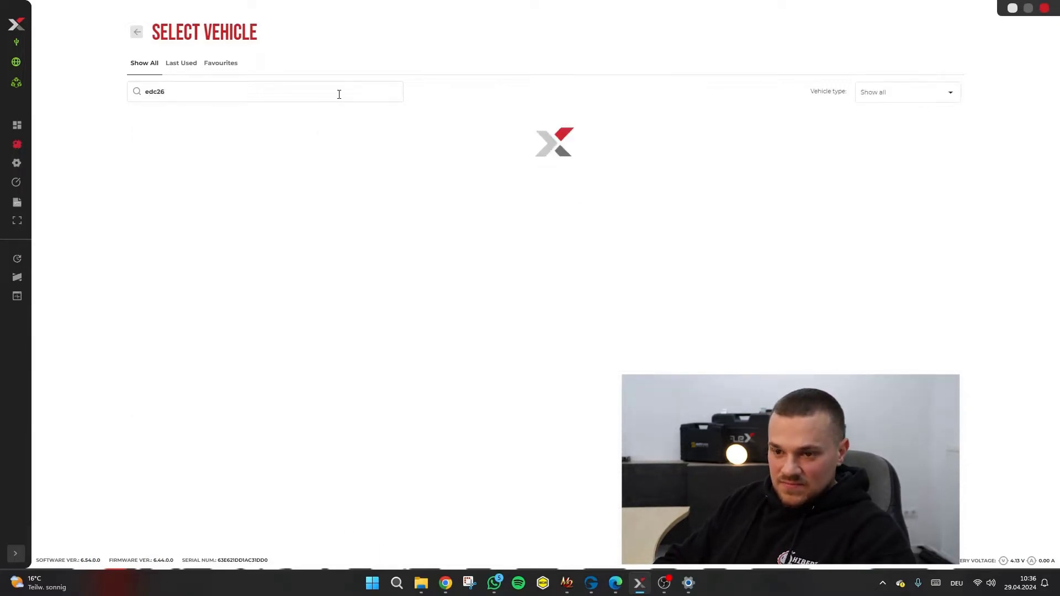
pyautogui.write('16c31')
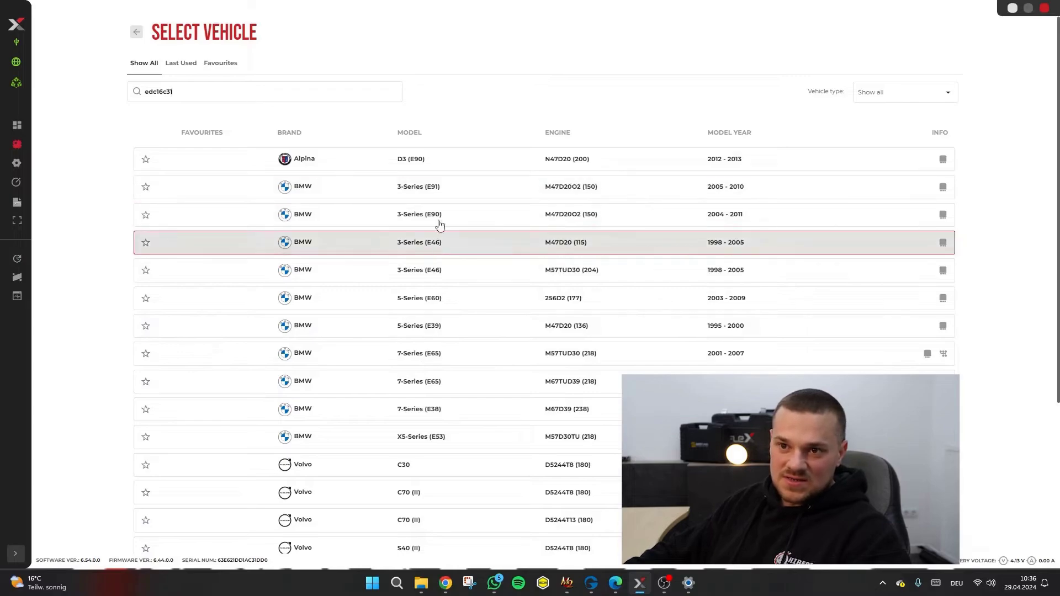
pyautogui.click(136, 32)
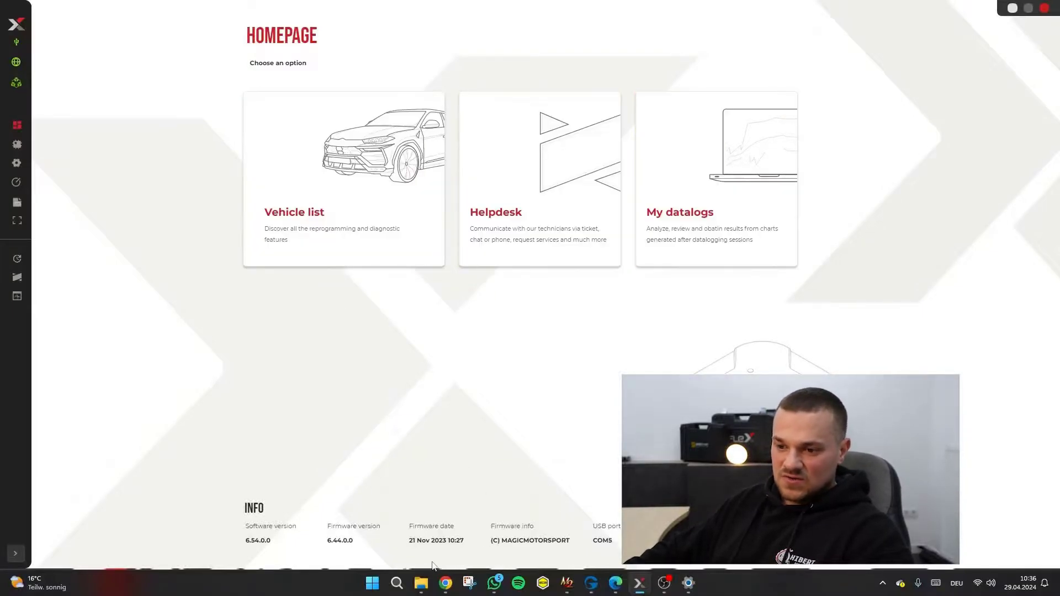
# Step: Open the Tiguan FLEX\dump folder in File Explorer and widen the Name column
pyautogui.click(422, 584)
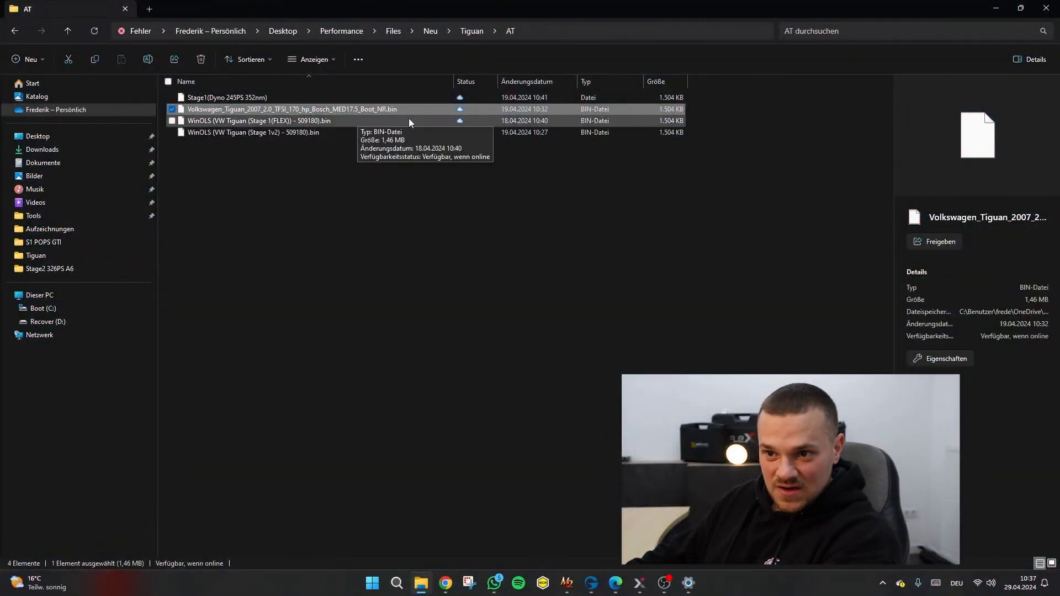
pyautogui.hotkey('alt', 'Left')
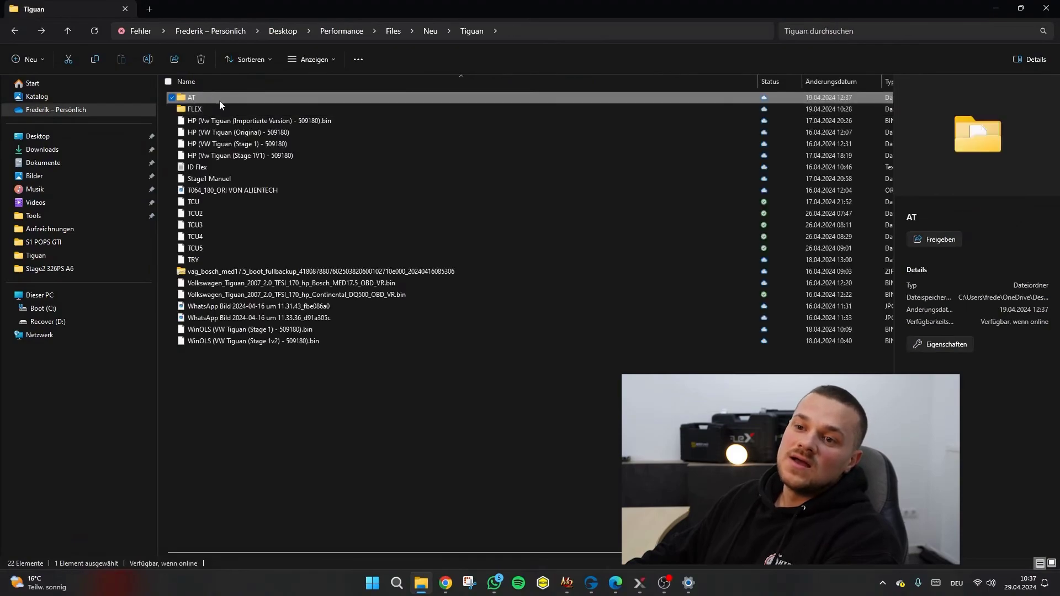
pyautogui.doubleClick(216, 111)
pyautogui.doubleClick(234, 101)
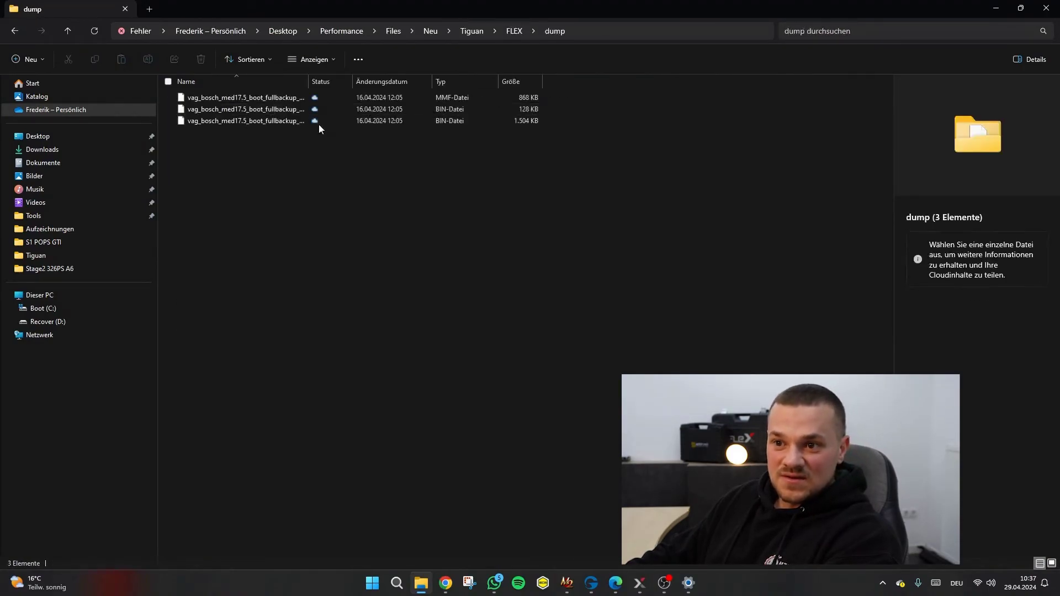
pyautogui.moveTo(308, 79); pyautogui.dragTo(601, 83)
# Step: Compare the eeprom and flash backup file sizes, then return to Flex
pyautogui.moveTo(283, 192); pyautogui.dragTo(251, 41)
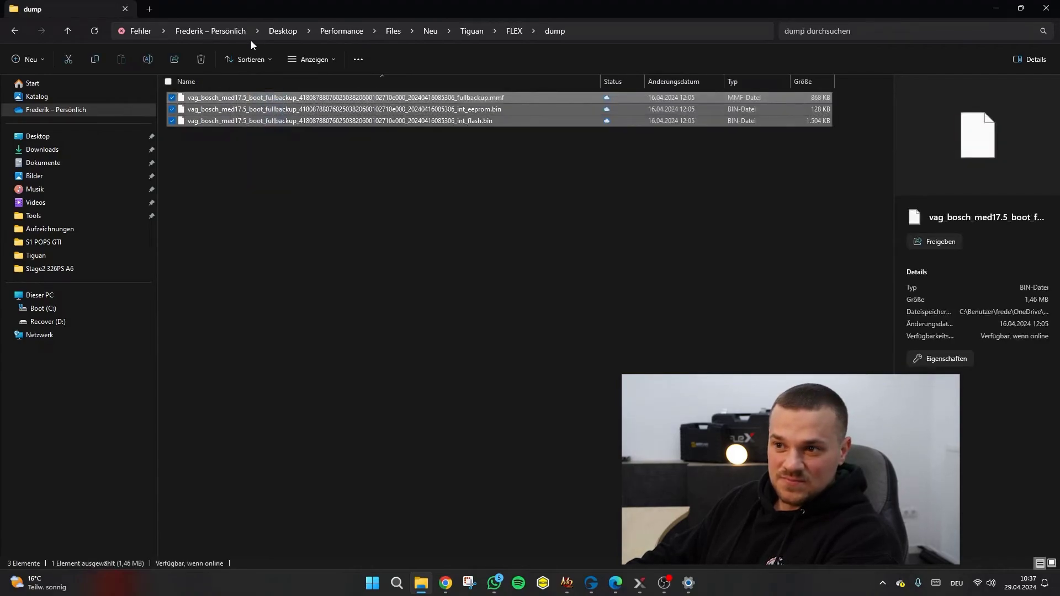
pyautogui.click(367, 167)
pyautogui.click(381, 119)
pyautogui.click(400, 109)
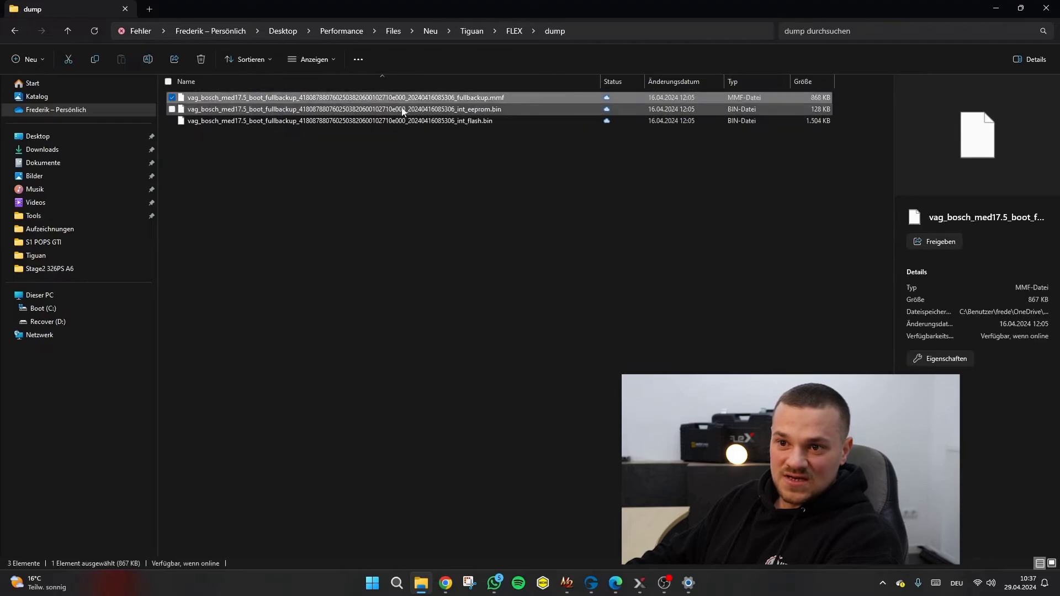
pyautogui.click(193, 122)
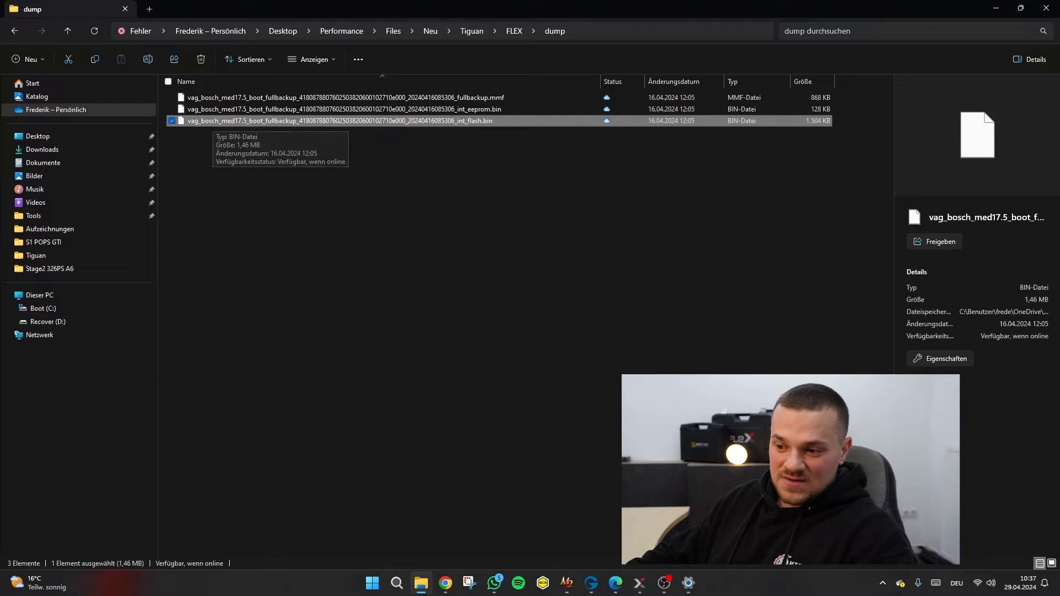
pyautogui.click(640, 582)
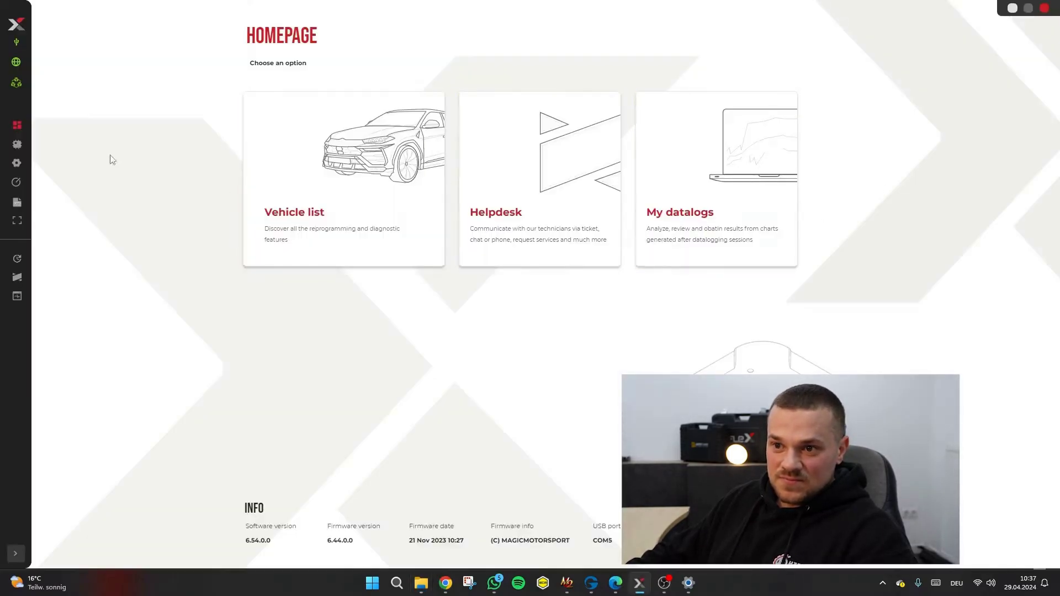
# Step: Open the Vehicle list, pick BMW, and Global-search edc16c31 to list Alpina, BMW and Volvo matches
pyautogui.click(315, 173)
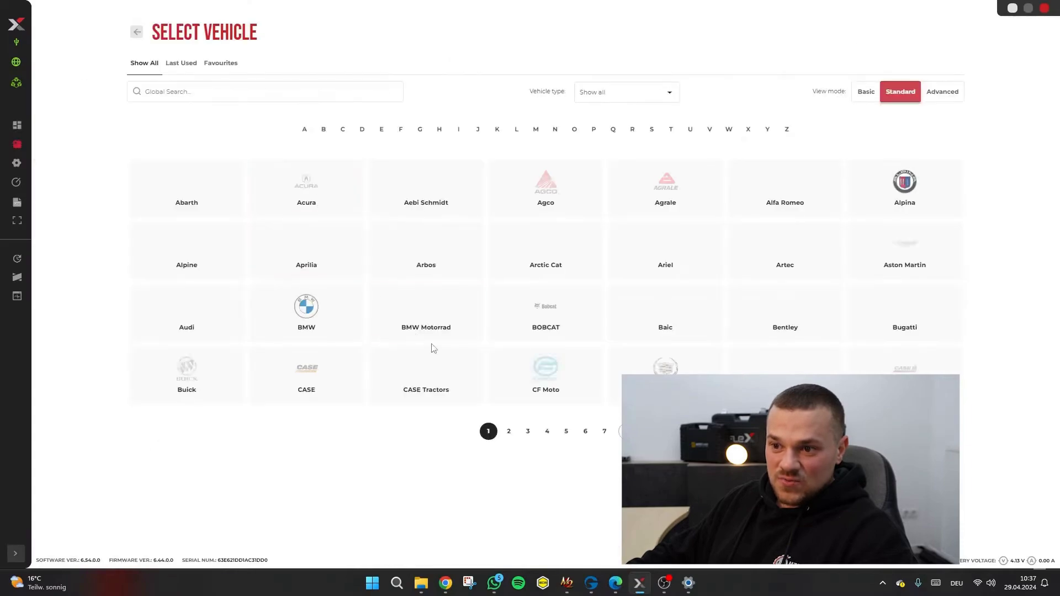
pyautogui.click(303, 311)
pyautogui.click(192, 90)
pyautogui.write('edc')
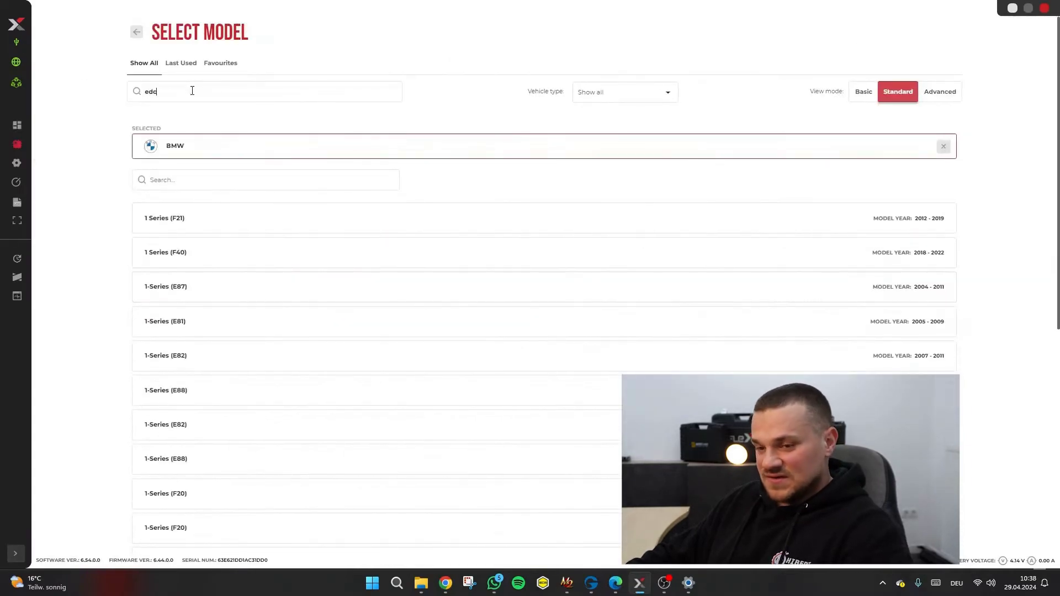
pyautogui.write('16')
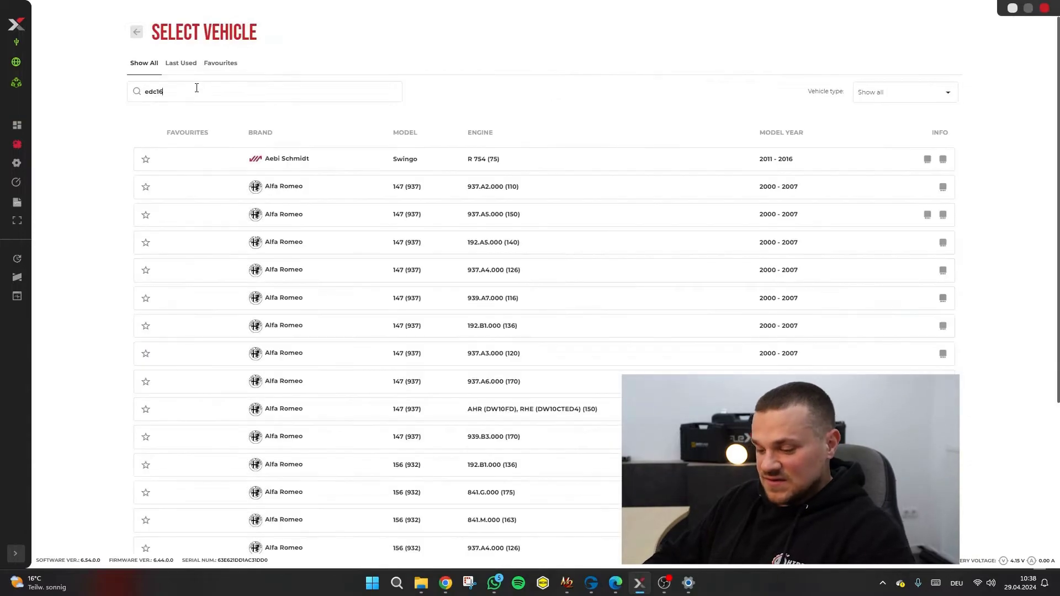
pyautogui.write('c31')
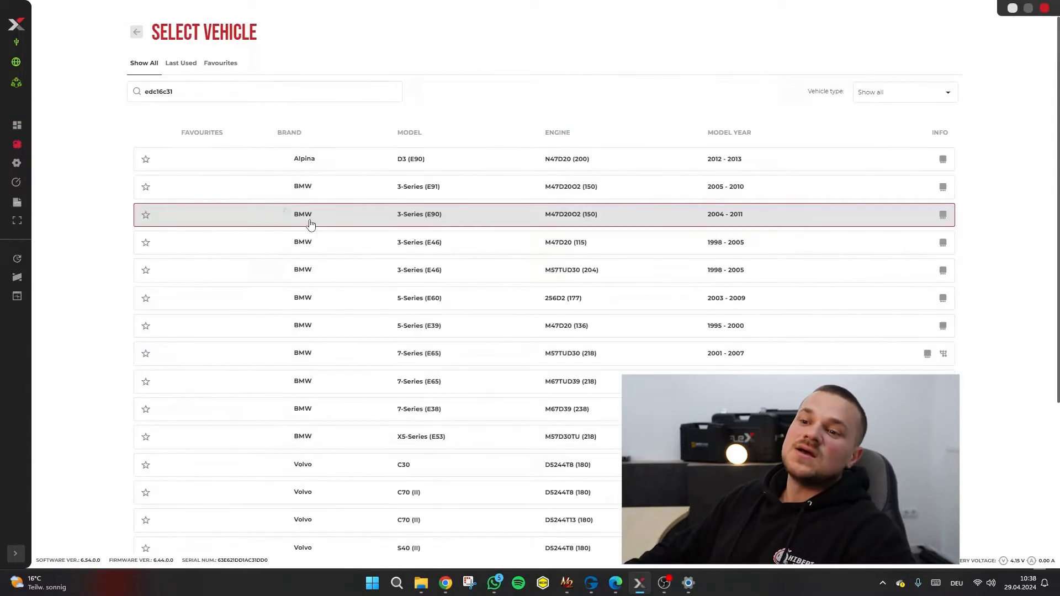
pyautogui.scroll(-3, 353, 254)
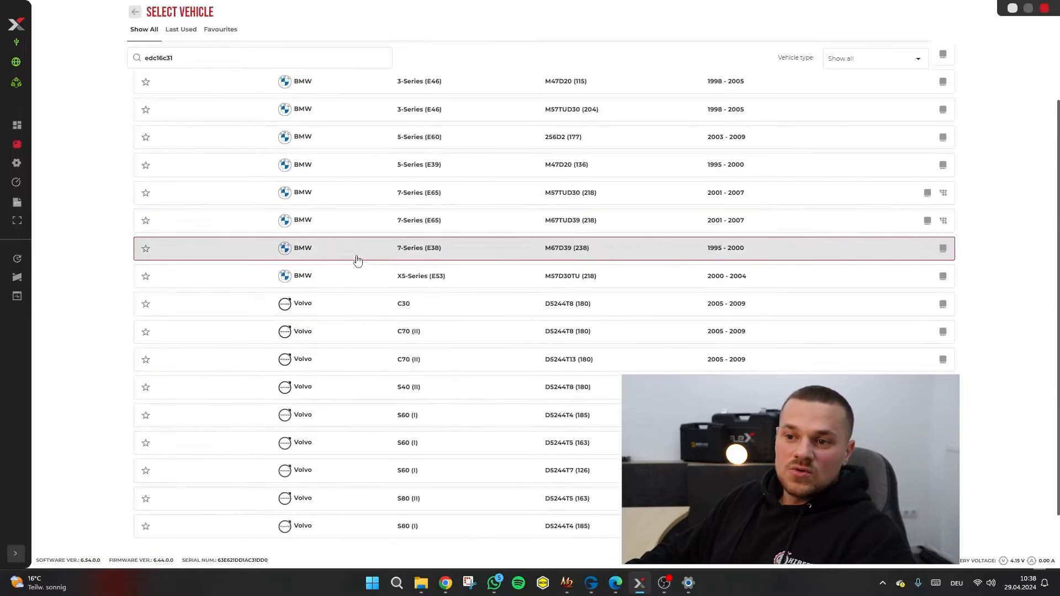
pyautogui.scroll(4, 429, 166)
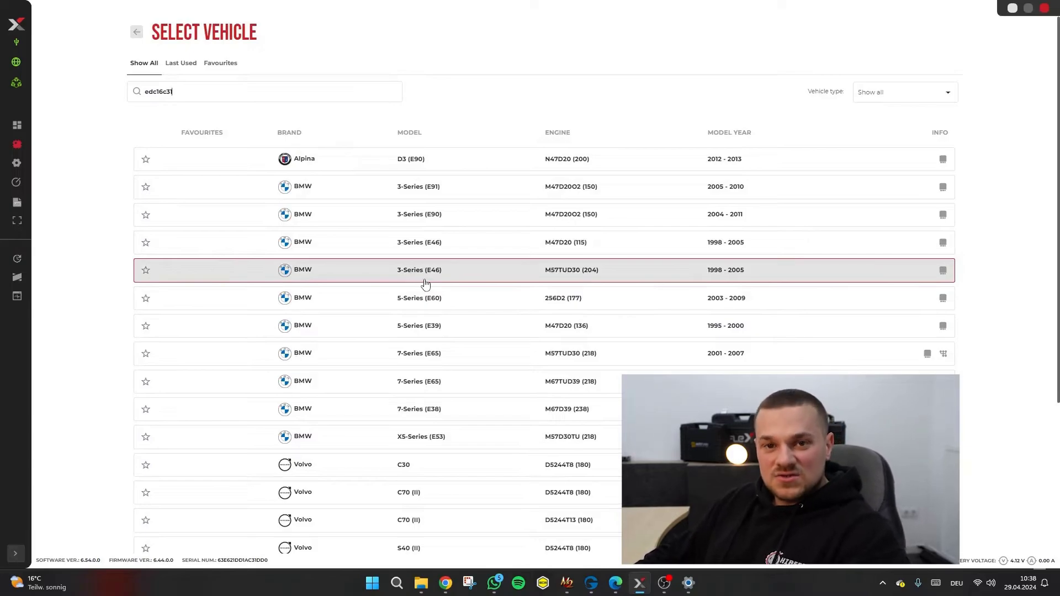
# Step: Open Settings > User Interface from the sidebar gear
pyautogui.click(17, 163)
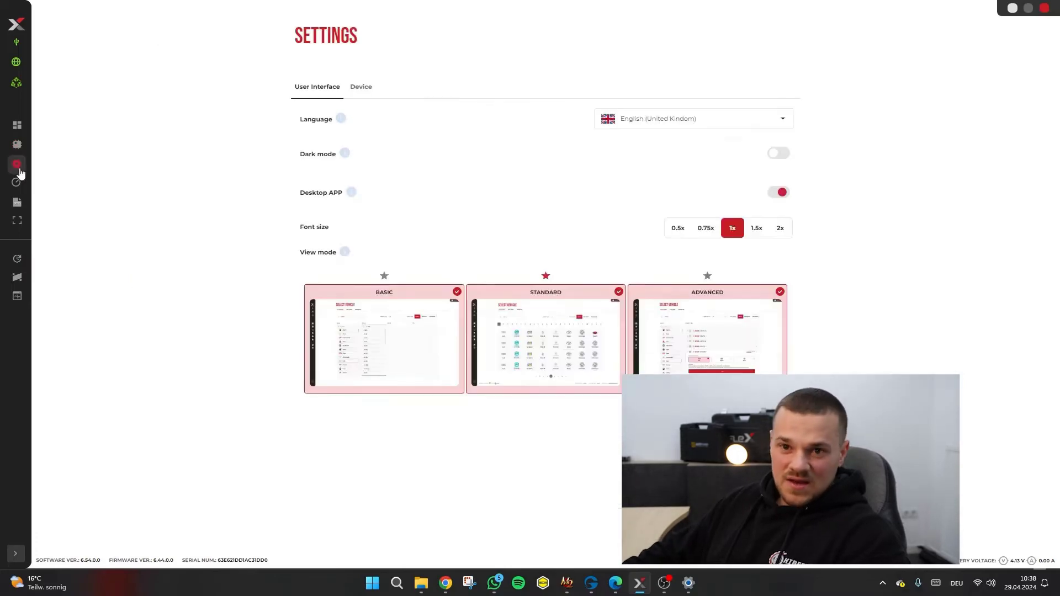